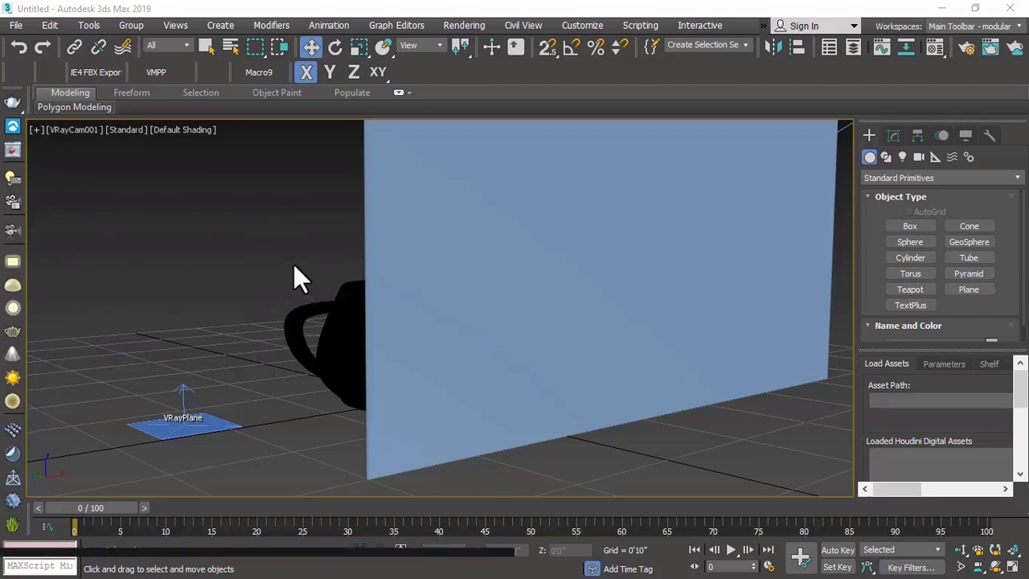
Select the glass pane and make the first Material Editor slot a new VRayMtl, Material #25
left_click(450, 233)
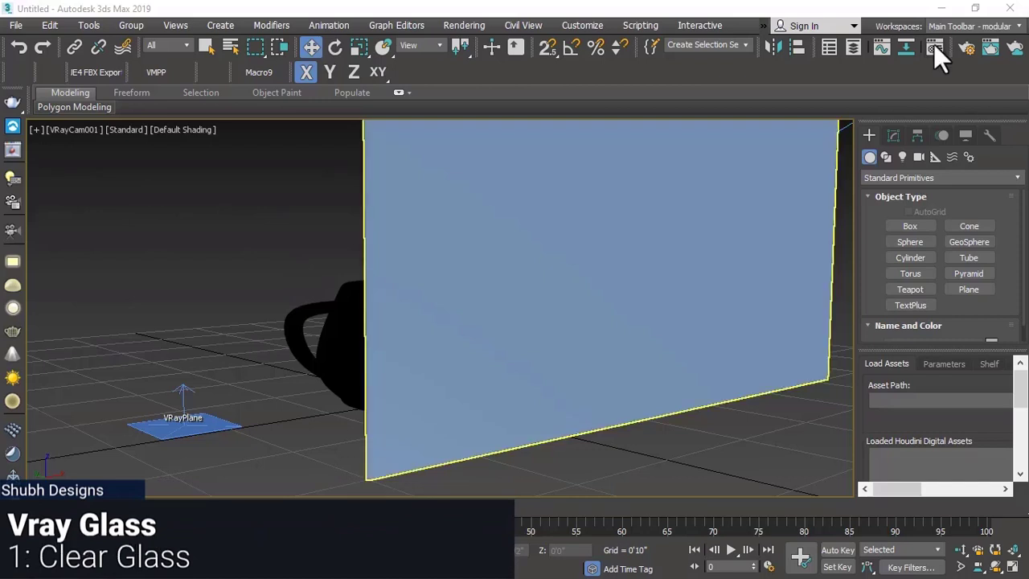
left_click(934, 47)
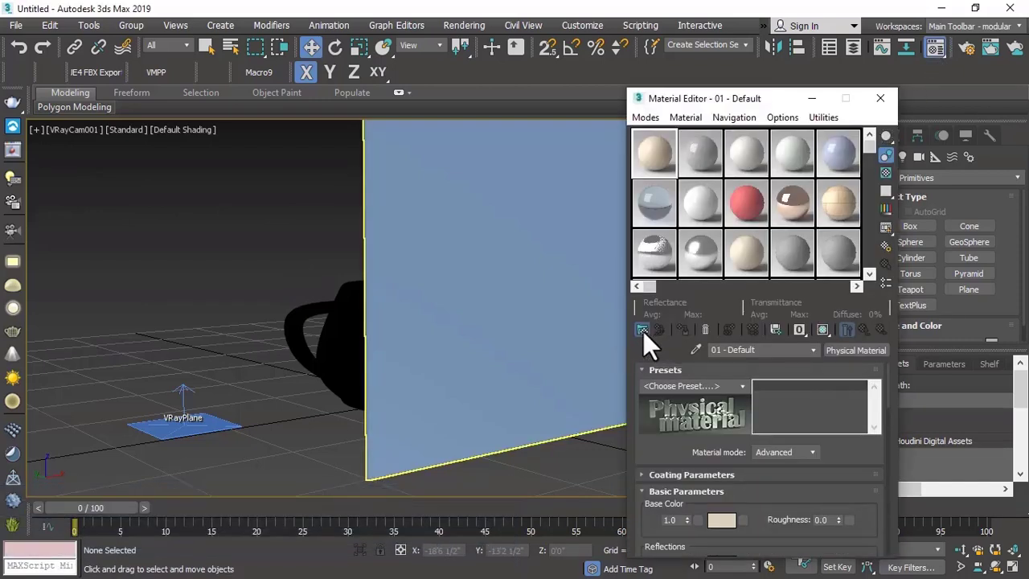
left_click(643, 331)
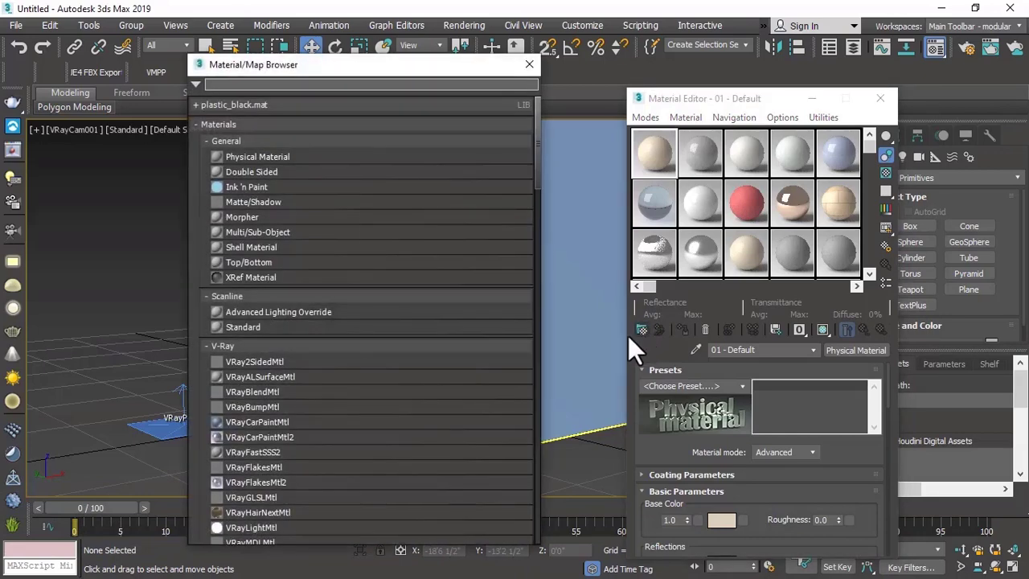
scroll(354, 394, "down", 3)
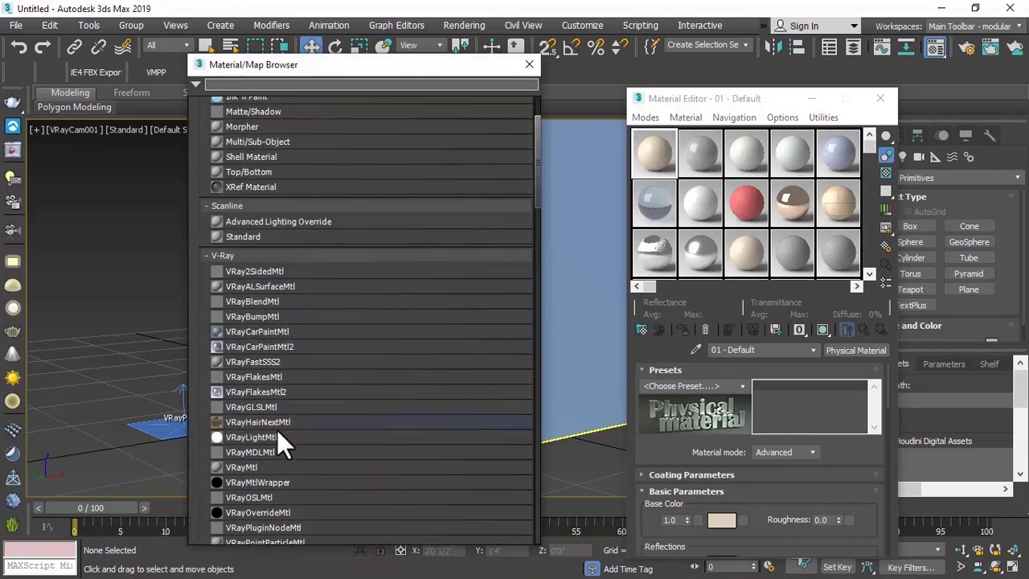
double_click(249, 470)
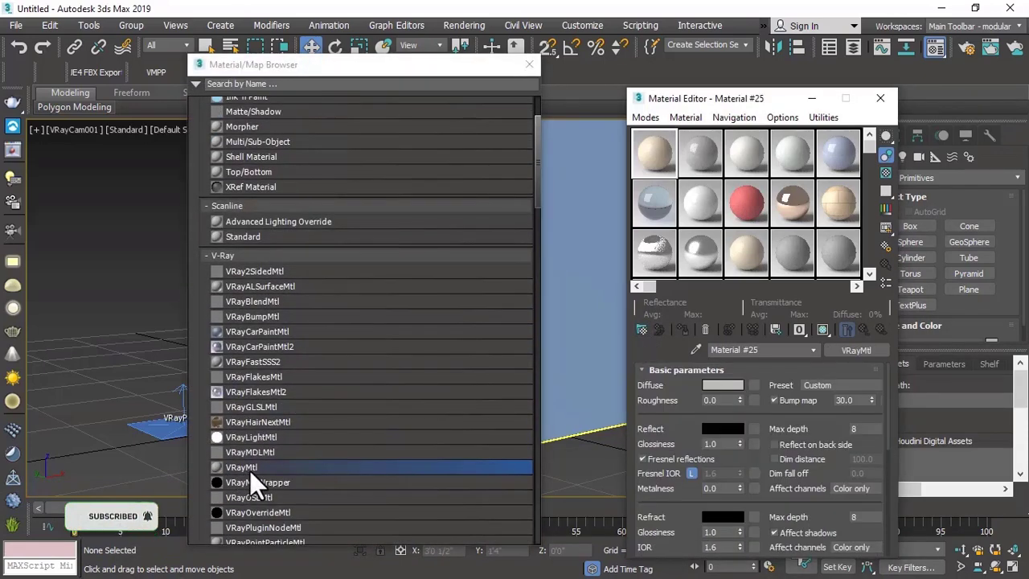
left_click(529, 65)
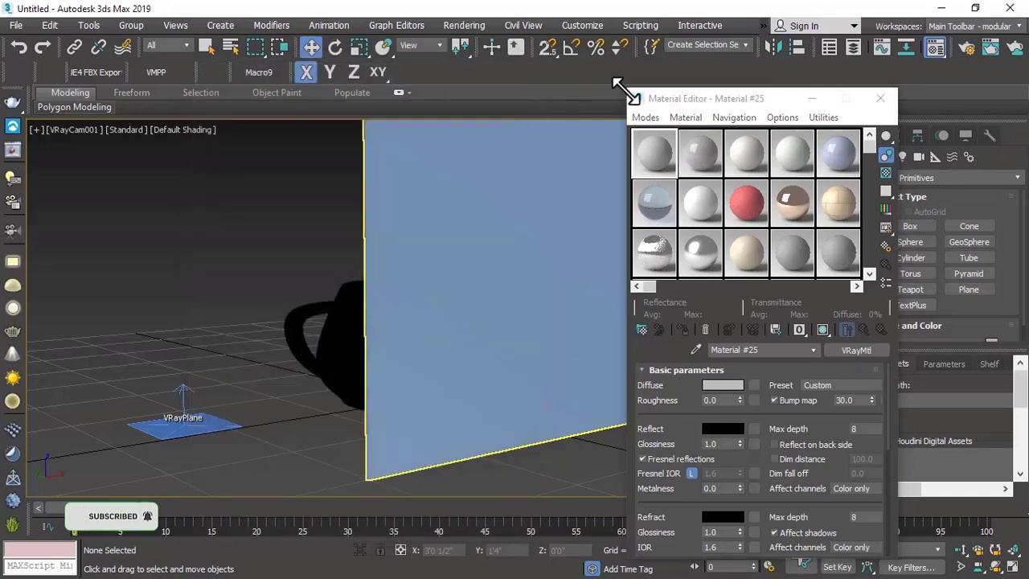
Set Material #25's diffuse Value to 5 for a near-black colour
left_click_drag(647, 94, 644, 59)
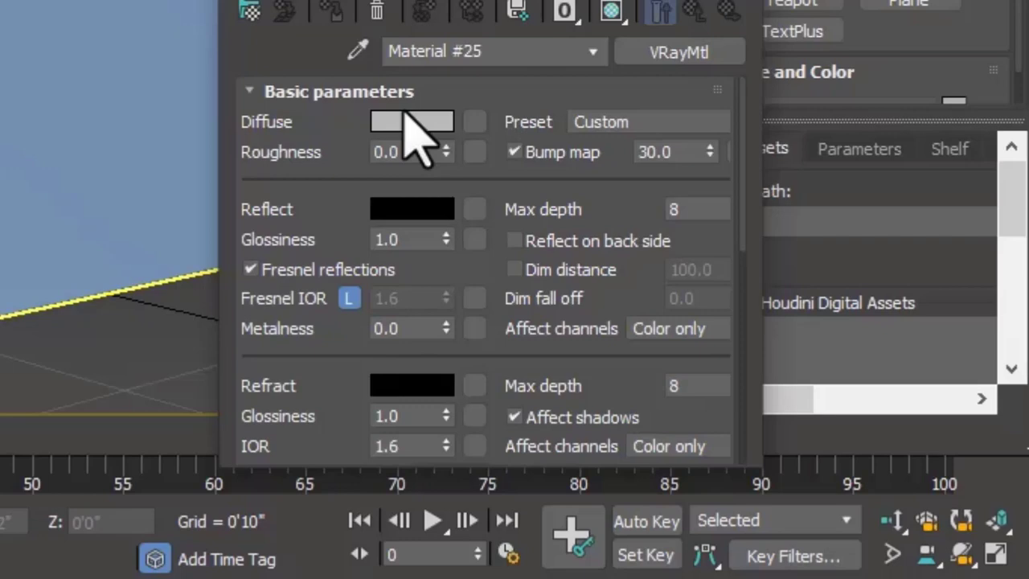
left_click(414, 129)
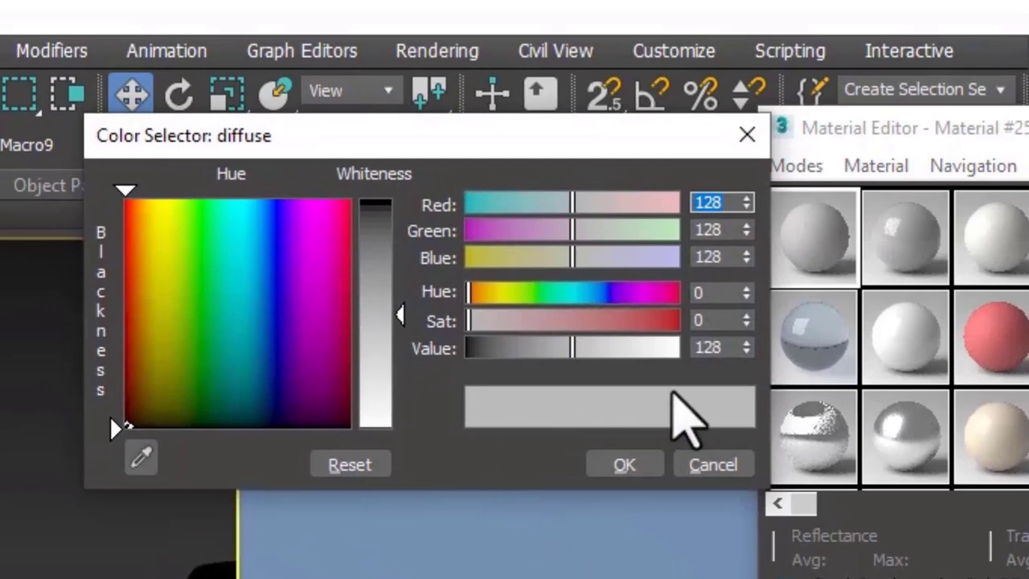
left_click_drag(737, 348, 700, 345)
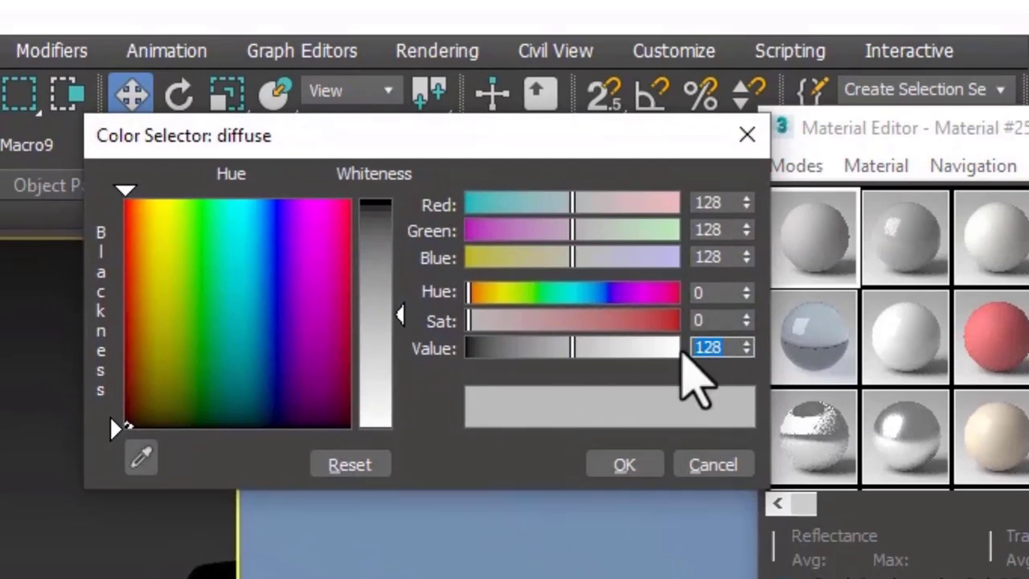
type("5")
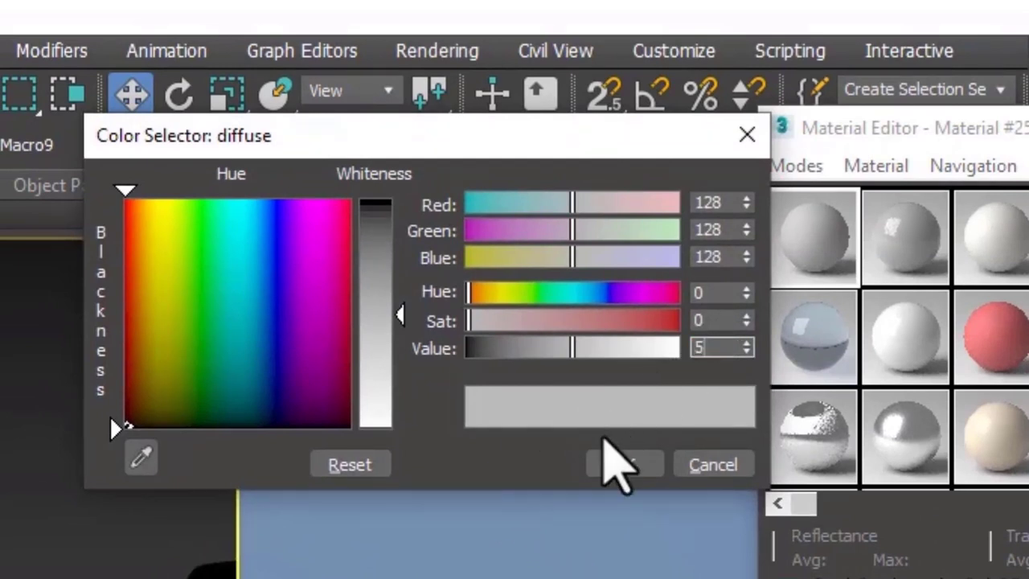
left_click(623, 465)
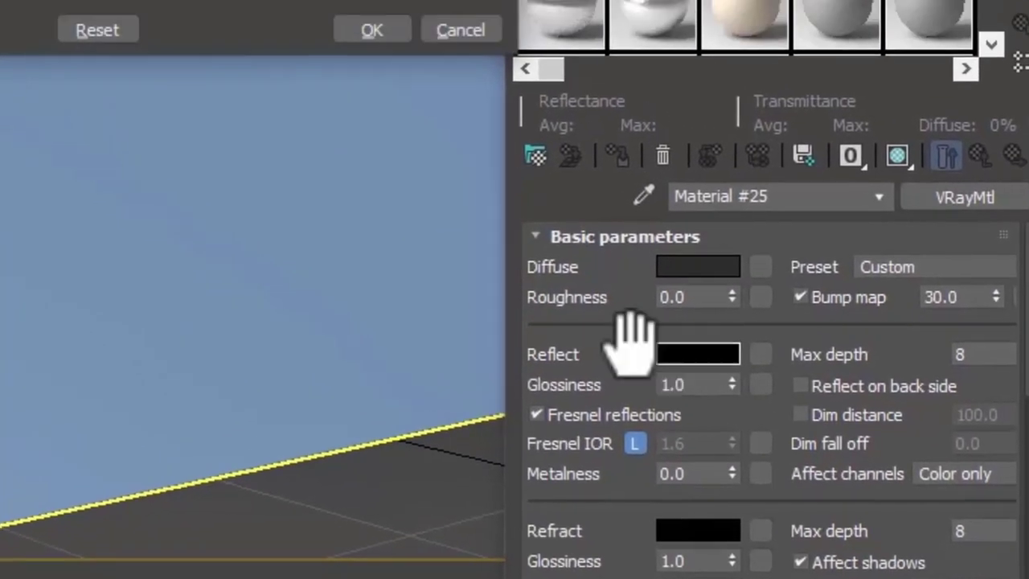
Make the reflection and refraction colours white and check the enlarged clear-glass preview
left_click(643, 308)
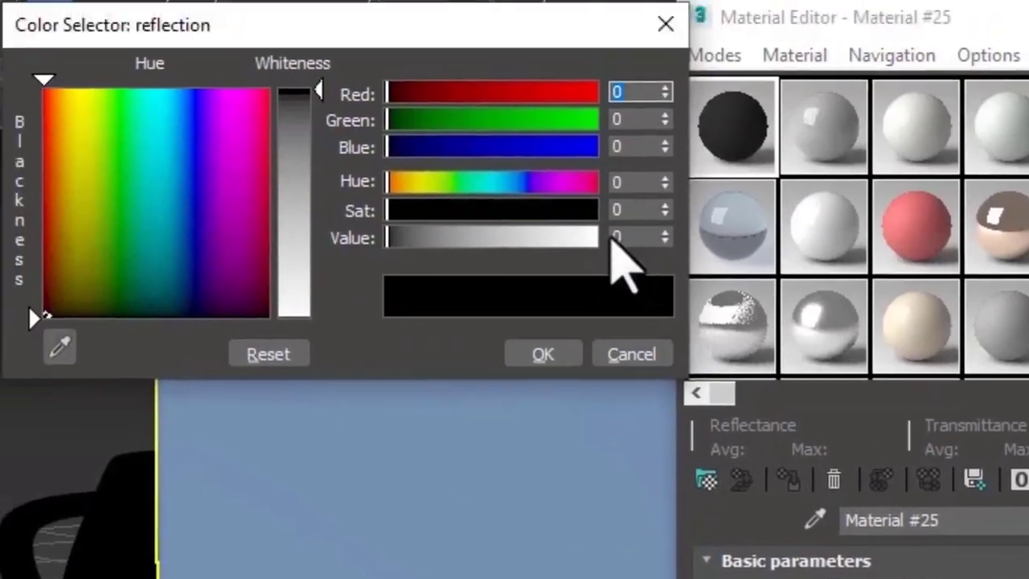
left_click_drag(672, 299, 649, 299)
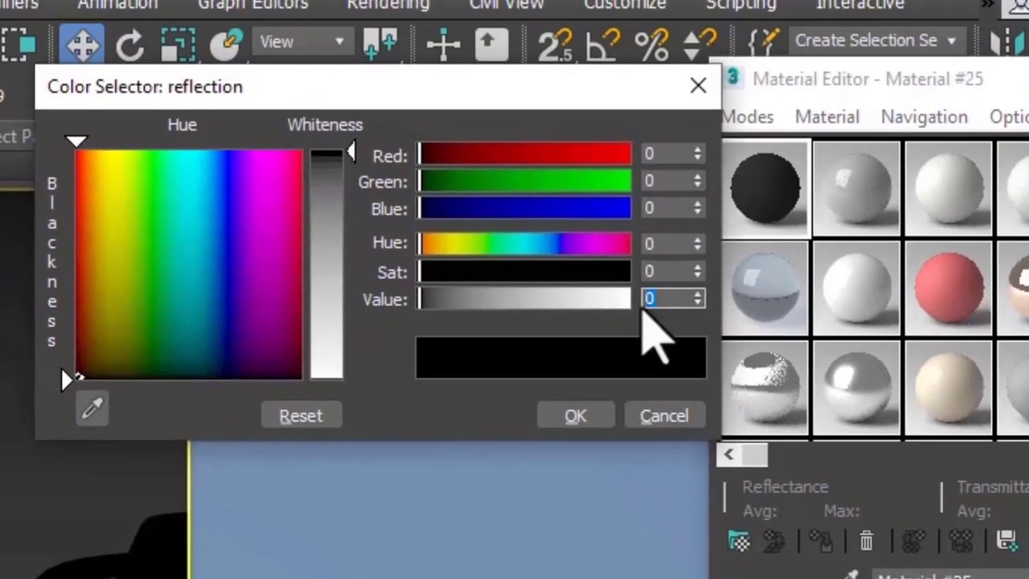
left_click(664, 416)
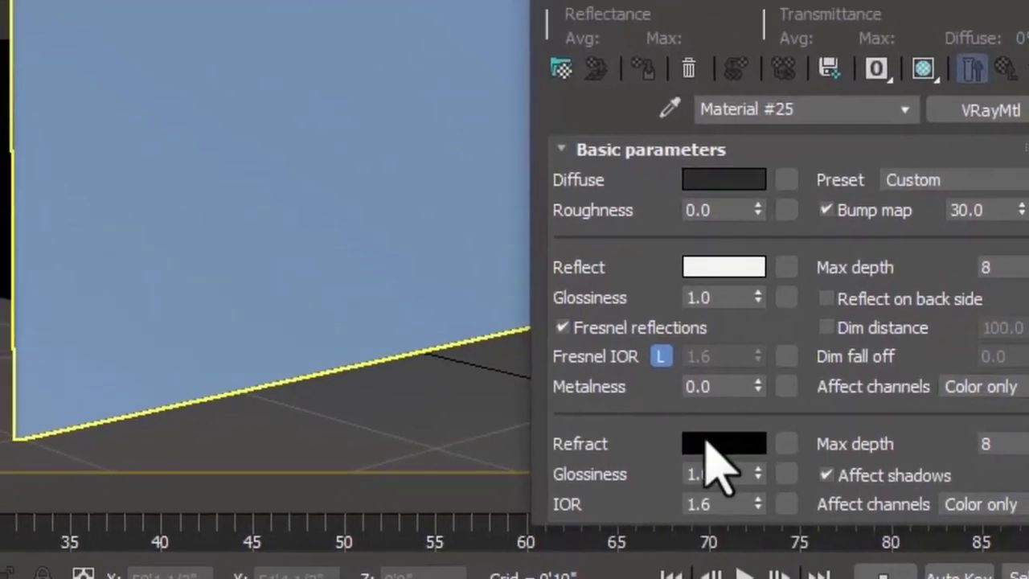
left_click(707, 442)
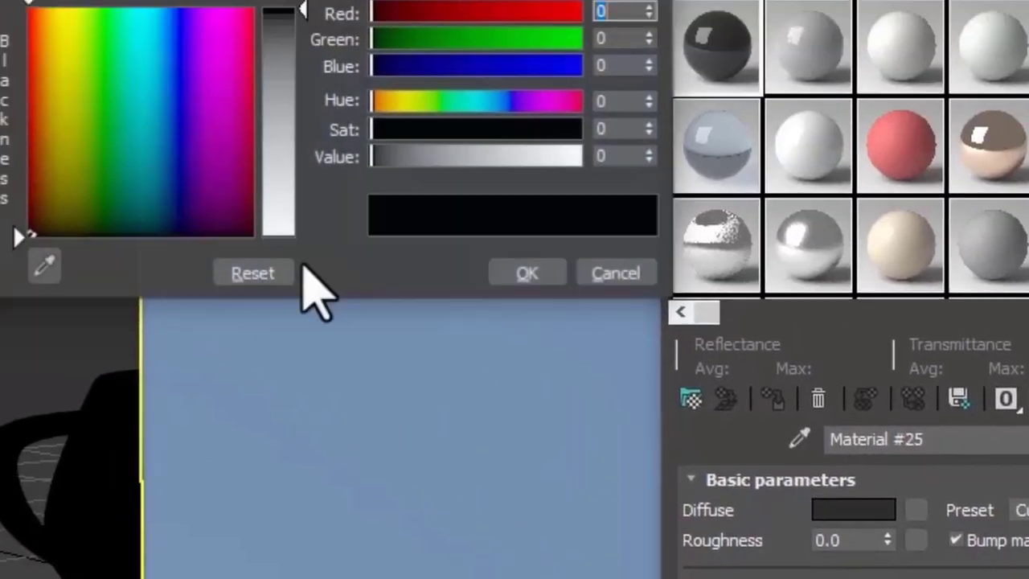
left_click_drag(611, 160, 564, 160)
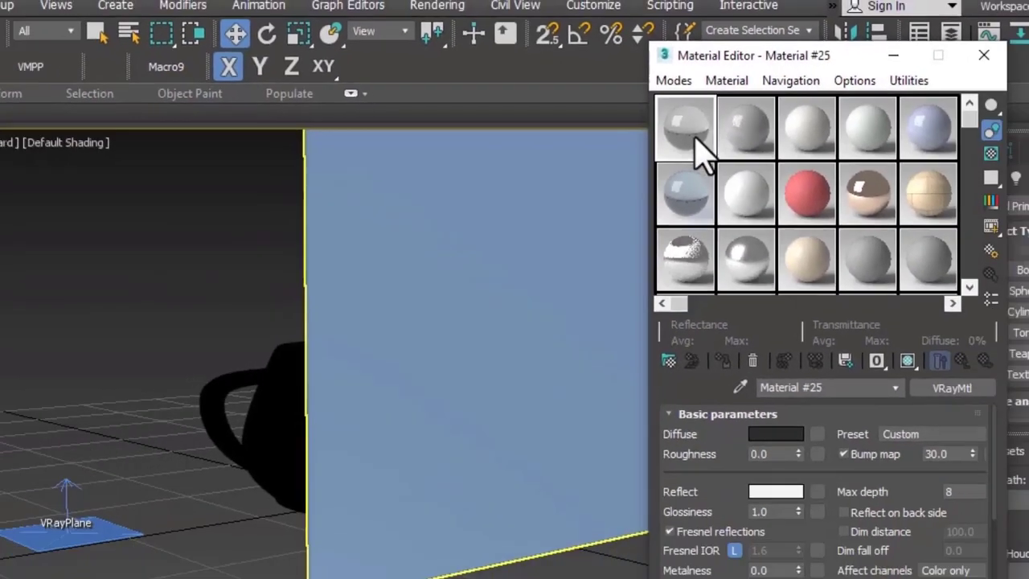
double_click(747, 157)
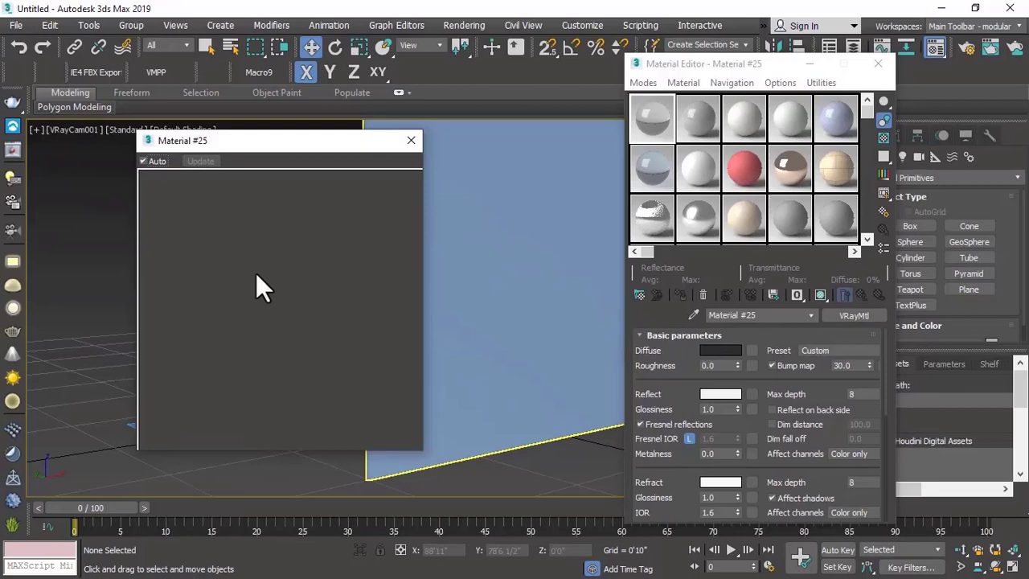
left_click(410, 140)
Assign the clear glass to the pane and render the camera view of the gold teapot in V-Ray
left_click_drag(650, 128, 492, 234)
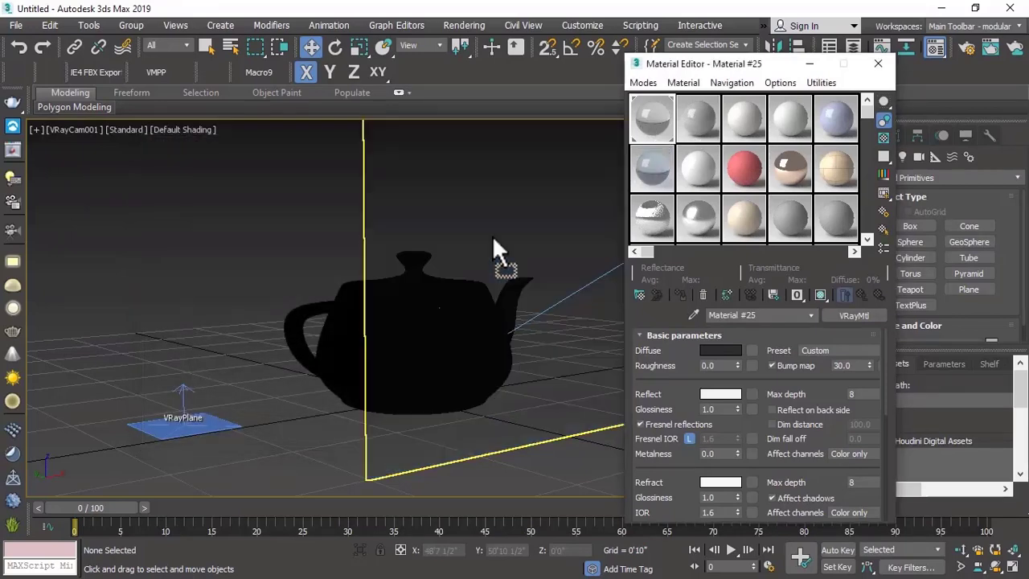
left_click(459, 29)
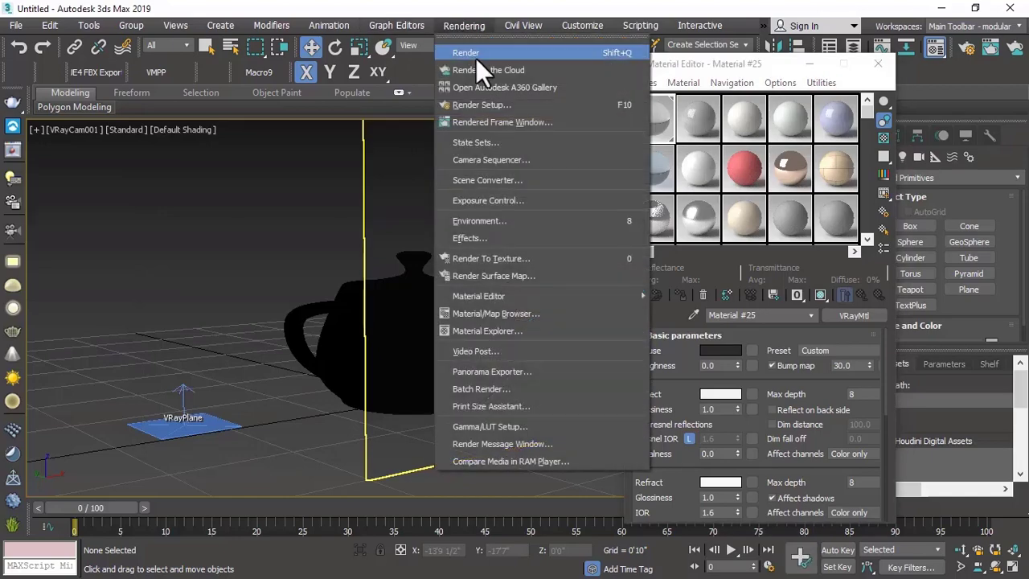
left_click(476, 55)
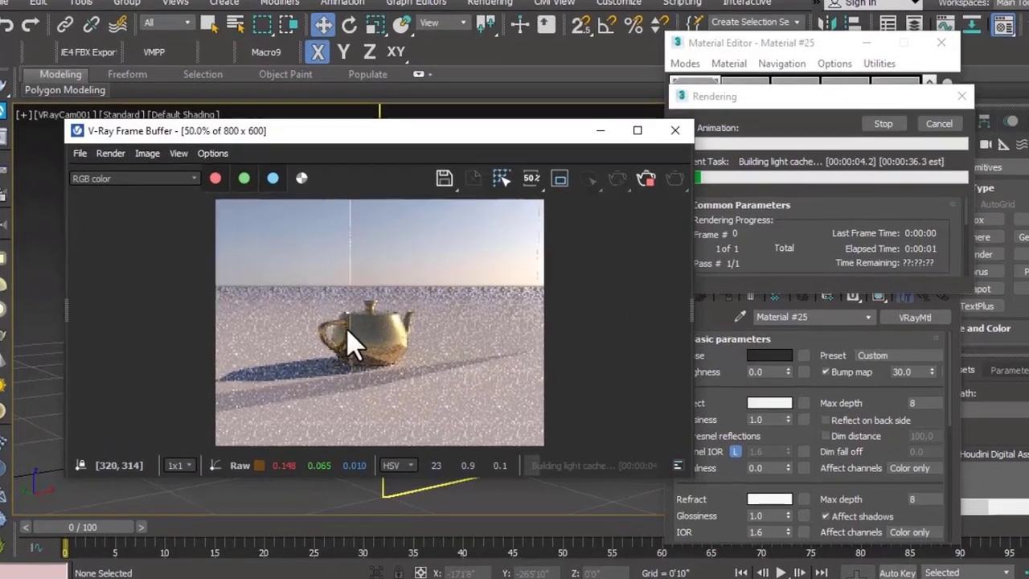
double_click(341, 327)
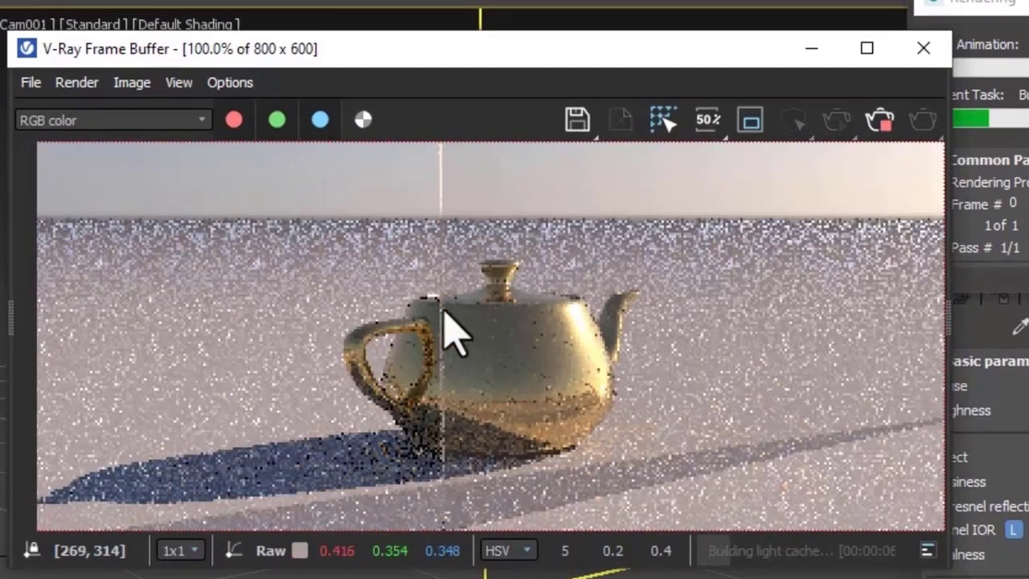
scroll(434, 390, "down", 1)
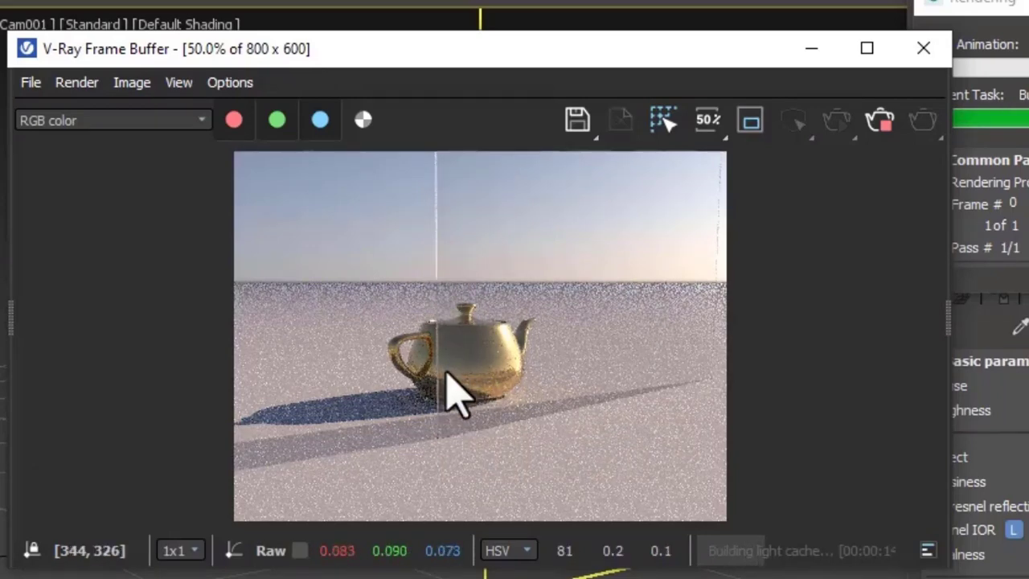
mouse_move(518, 65)
left_mouse_down()
mouse_move(603, 271)
mouse_move(558, 188)
mouse_move(523, 65)
mouse_move(518, 73)
left_mouse_up()
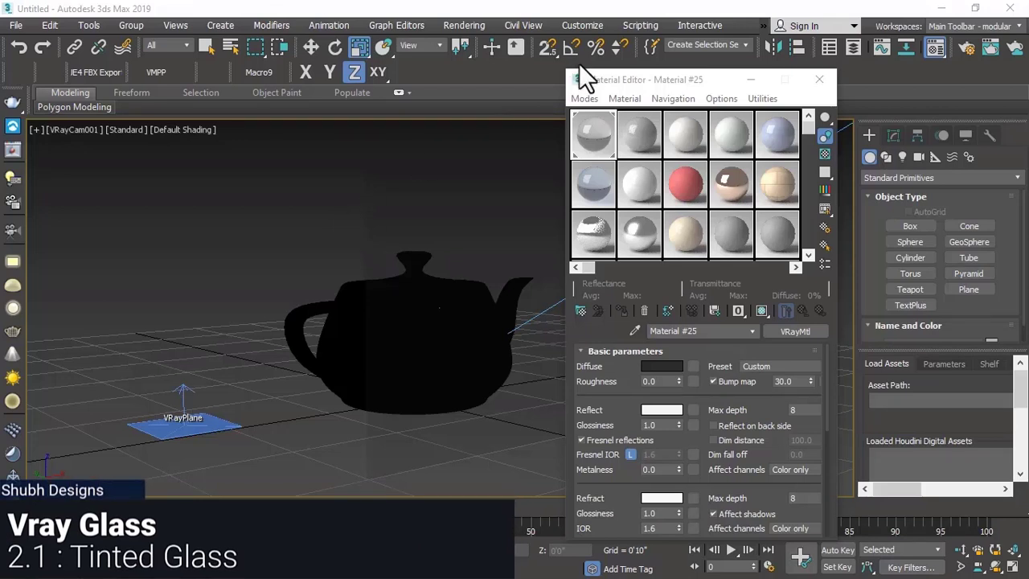
Copy the clear glass into the second slot, rename it 'tinted', and edit its diffuse colour
left_click_drag(585, 128, 640, 147)
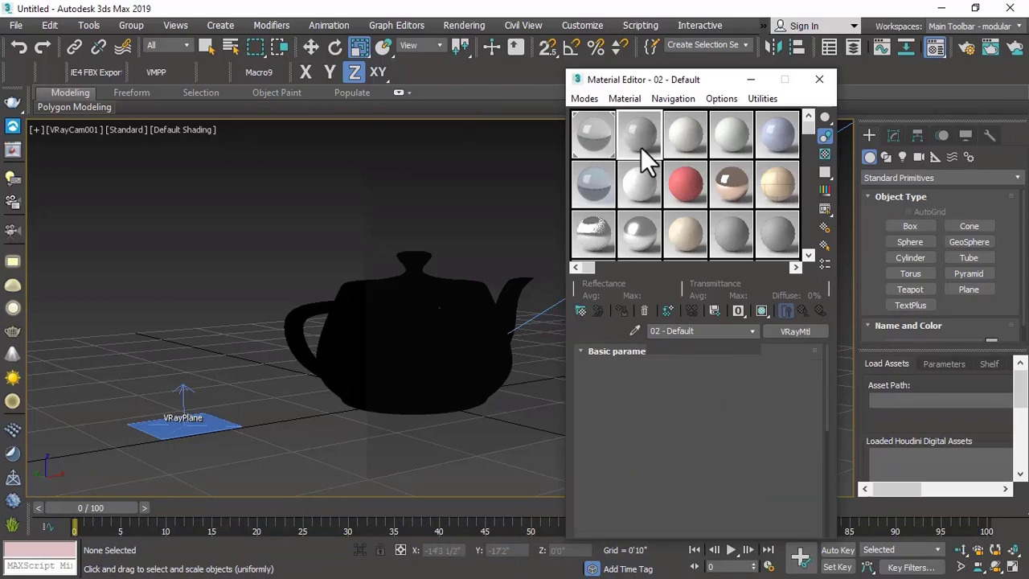
left_click(641, 147)
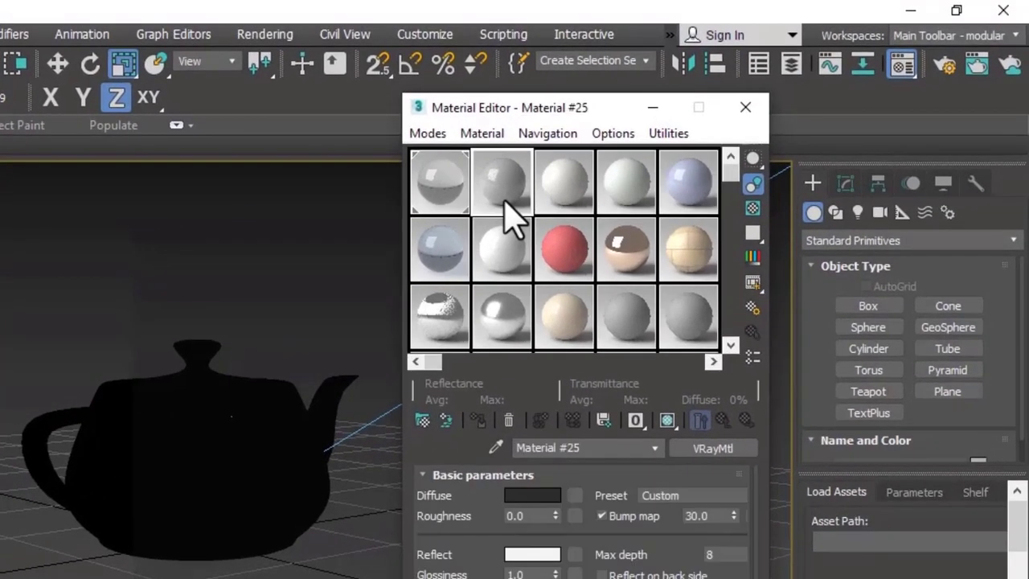
left_click(583, 455)
type("tinted")
key("Return")
left_click(590, 475)
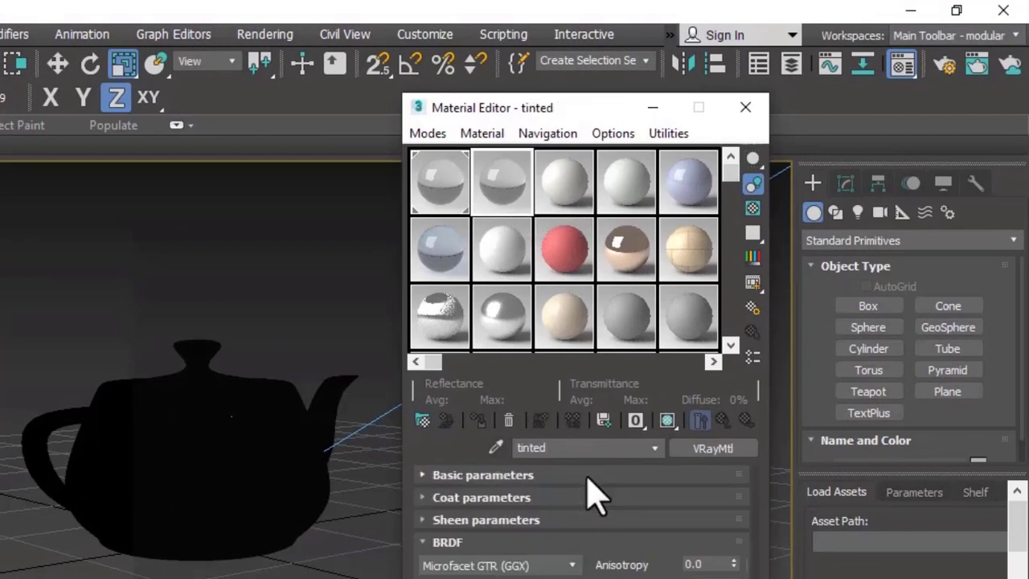
left_click(551, 475)
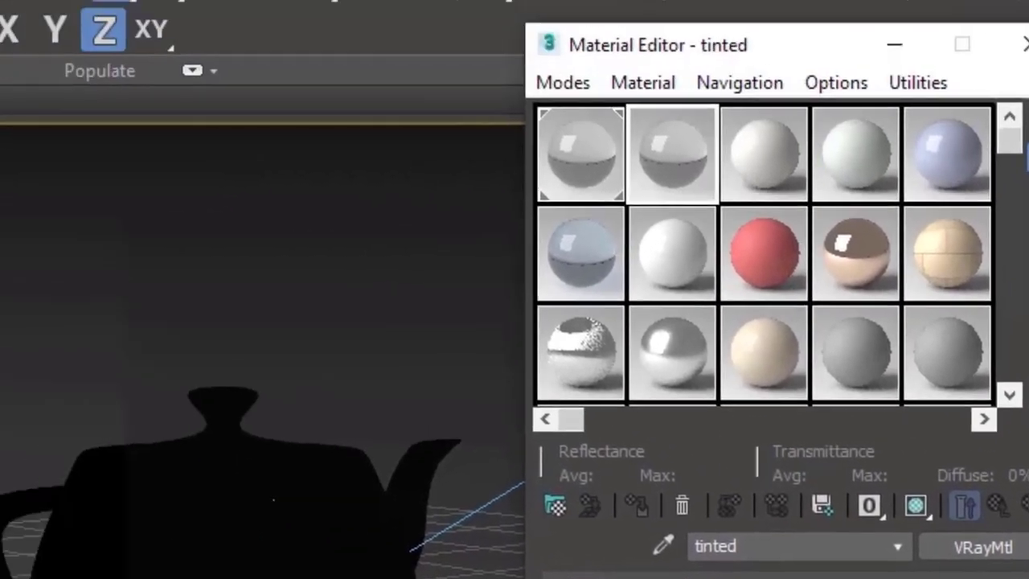
left_click(298, 456)
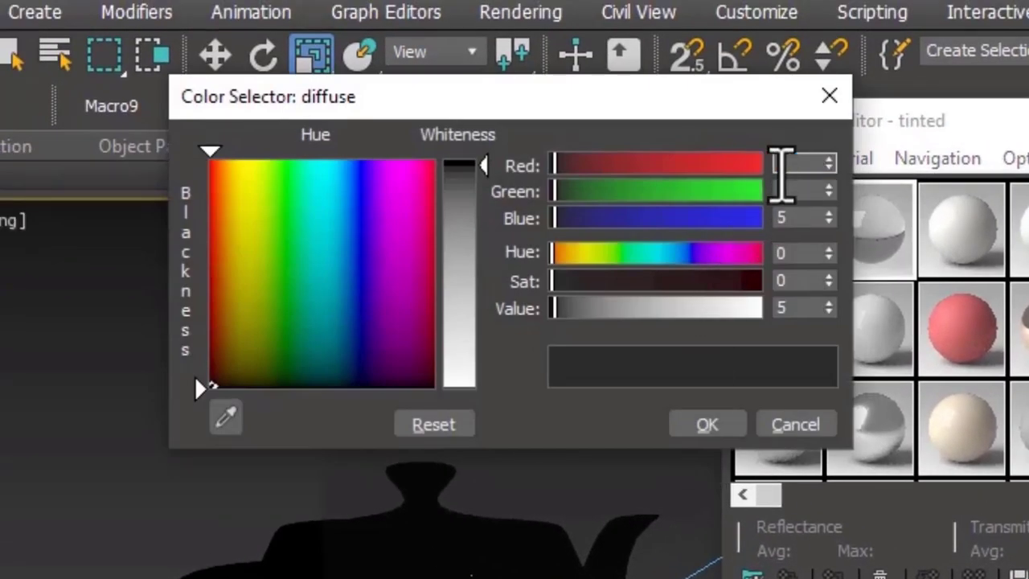
Set the tinted material's diffuse to a dark olive of red 7, green 8, blue 8
type("7")
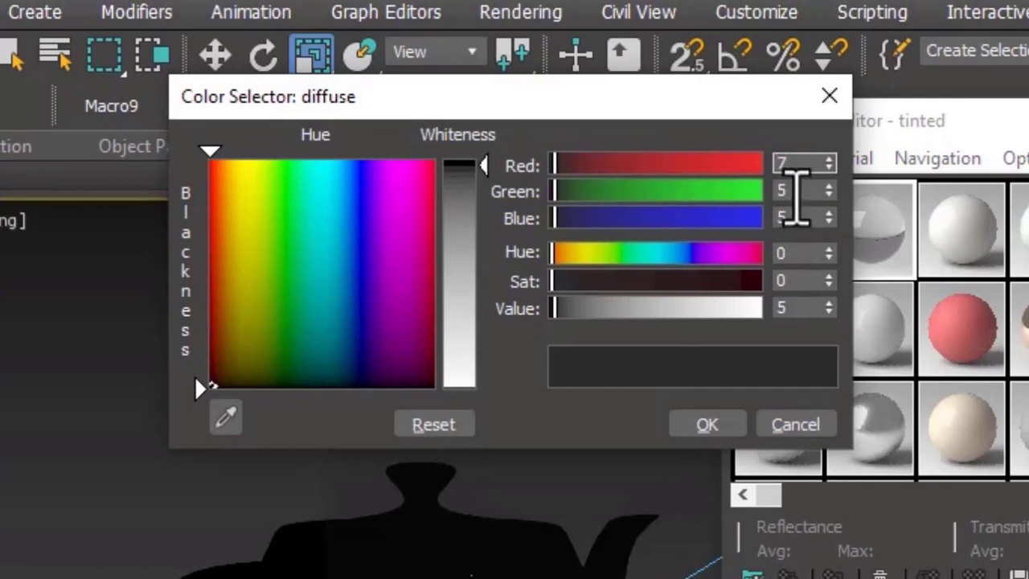
key("Tab")
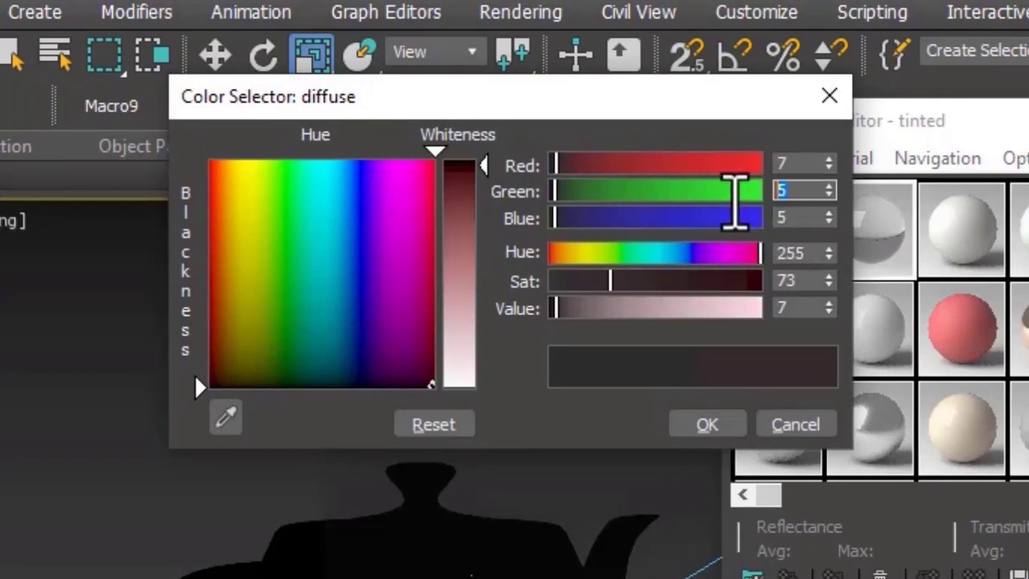
type("8")
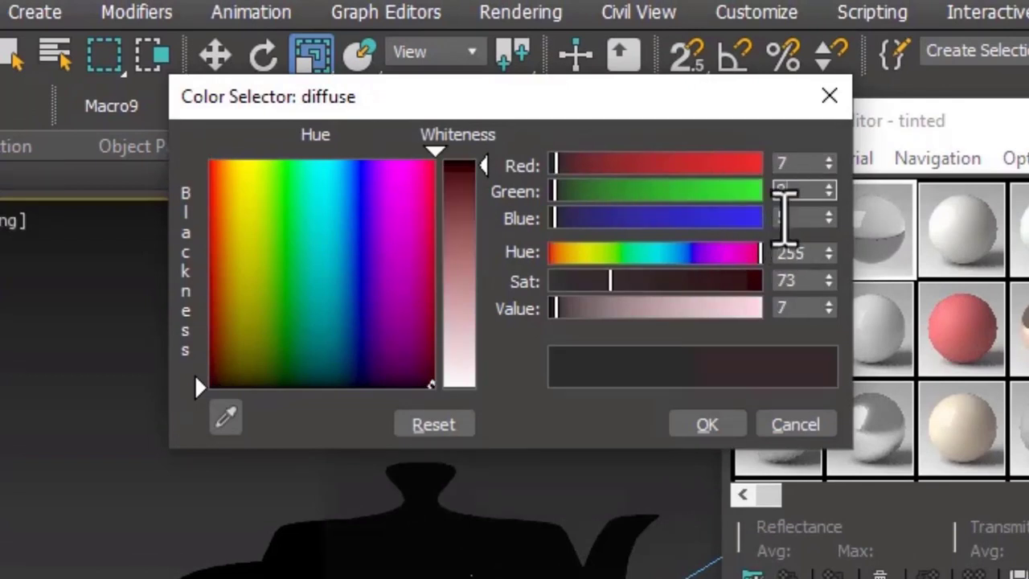
key("Tab")
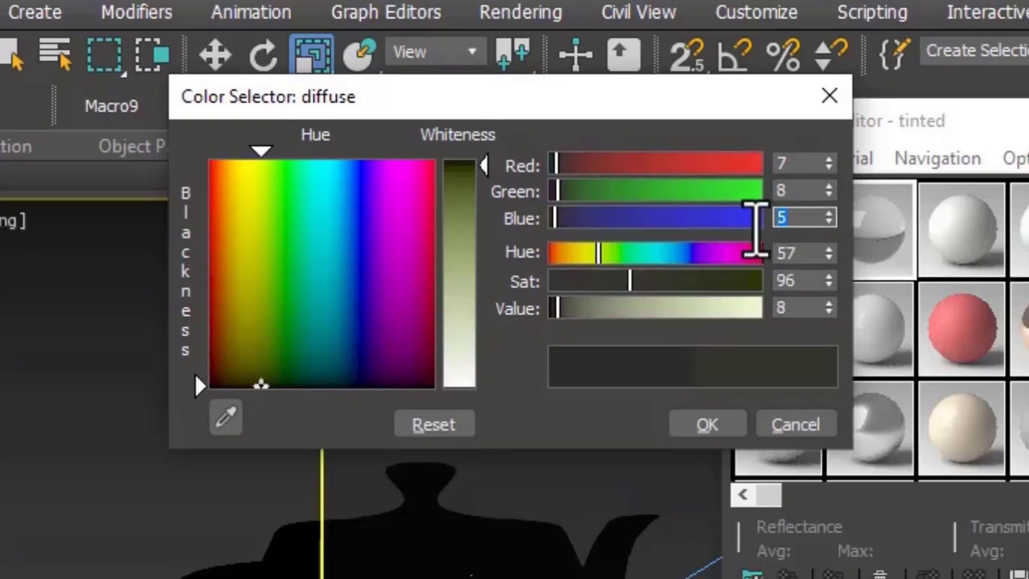
type("8")
left_click(684, 422)
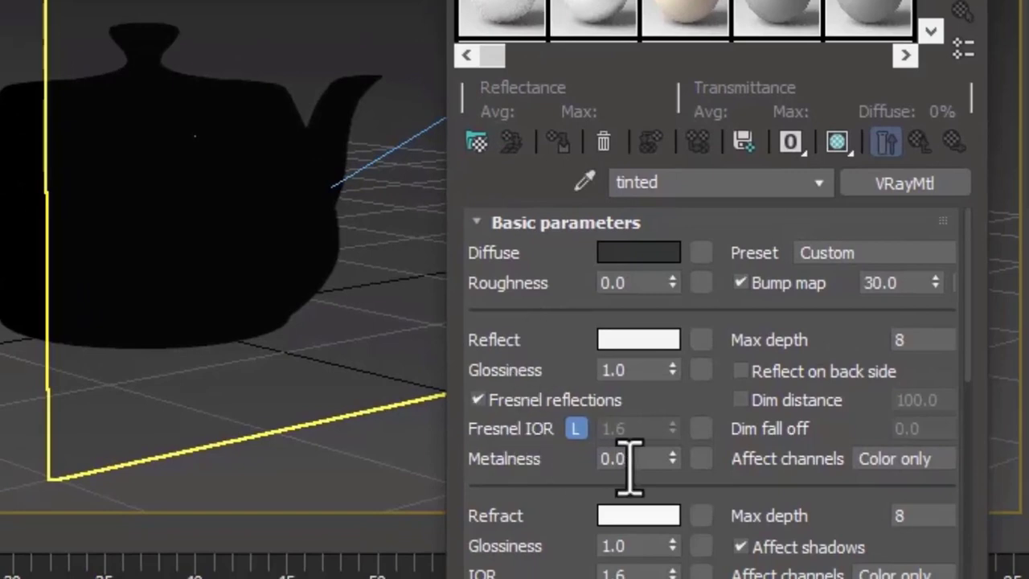
Set the tinted material's fog colour to pale cyan 214, 254, 254
scroll(976, 339, "down", 5)
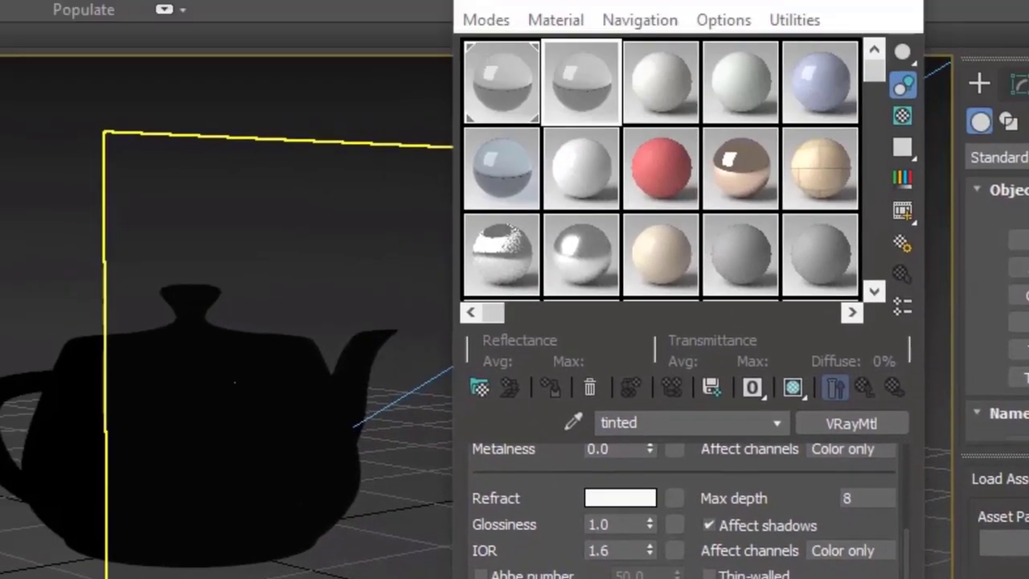
left_click(620, 578)
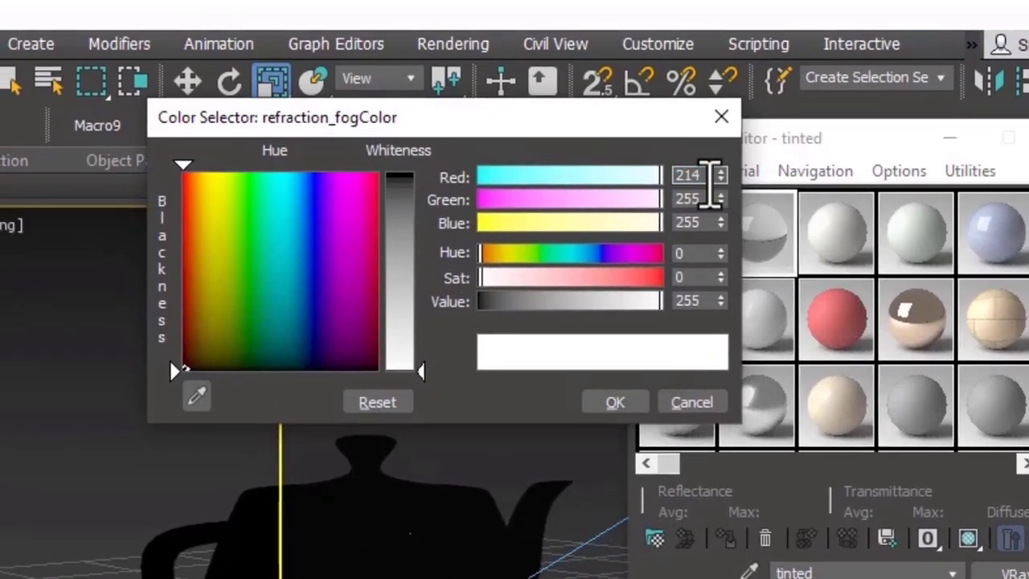
key("Tab")
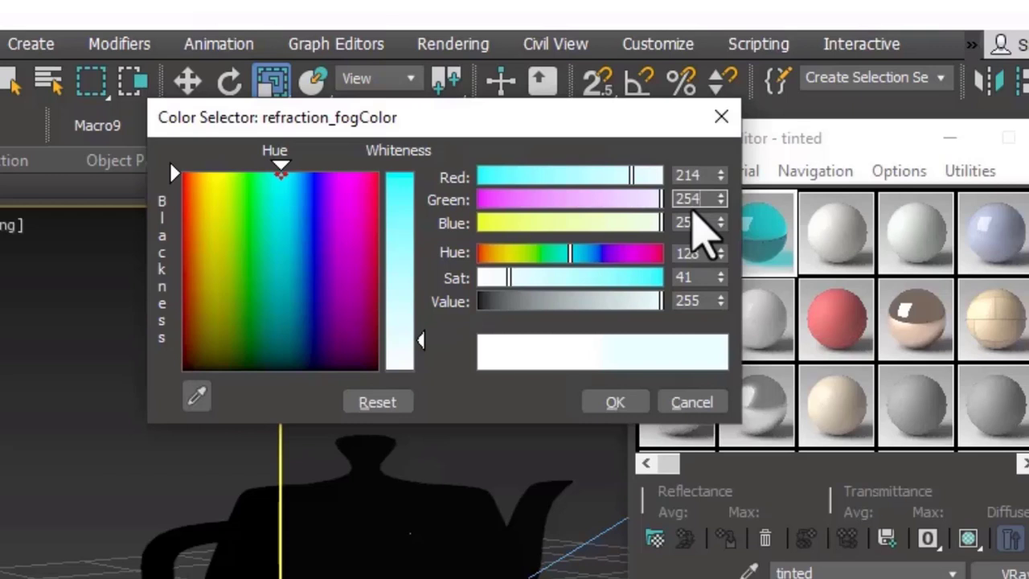
key("Tab")
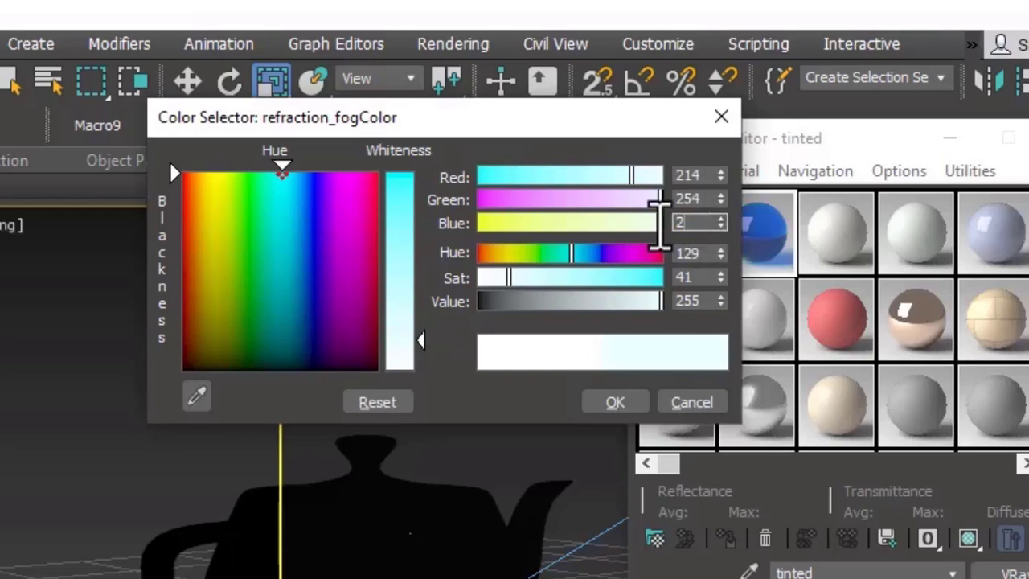
type("254")
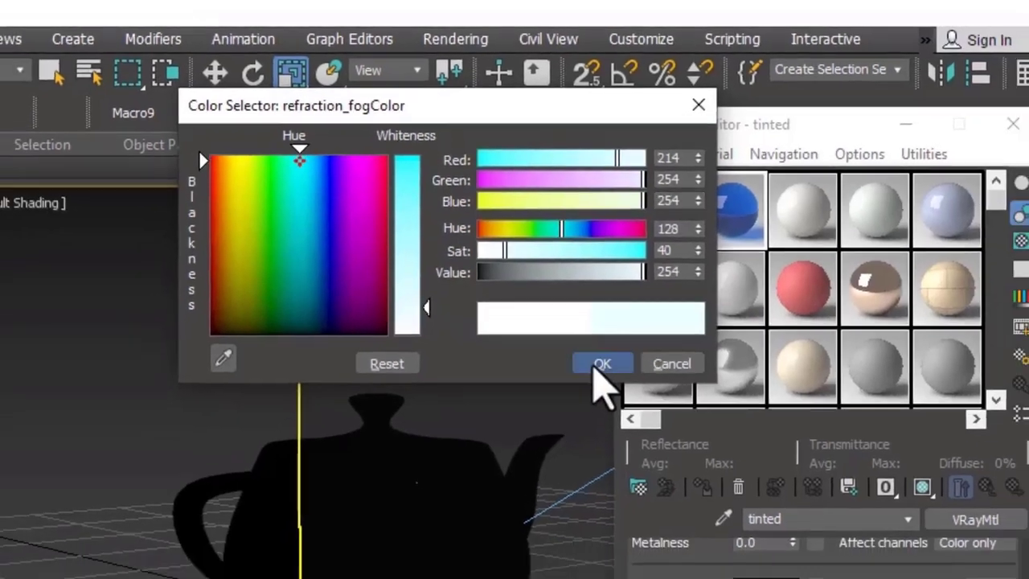
left_click(615, 402)
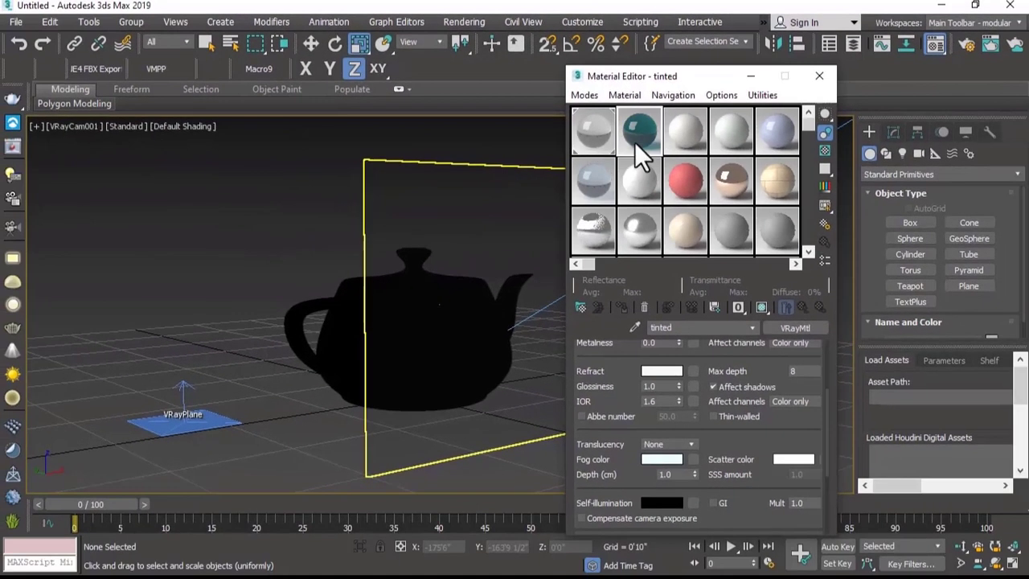
left_click(649, 372)
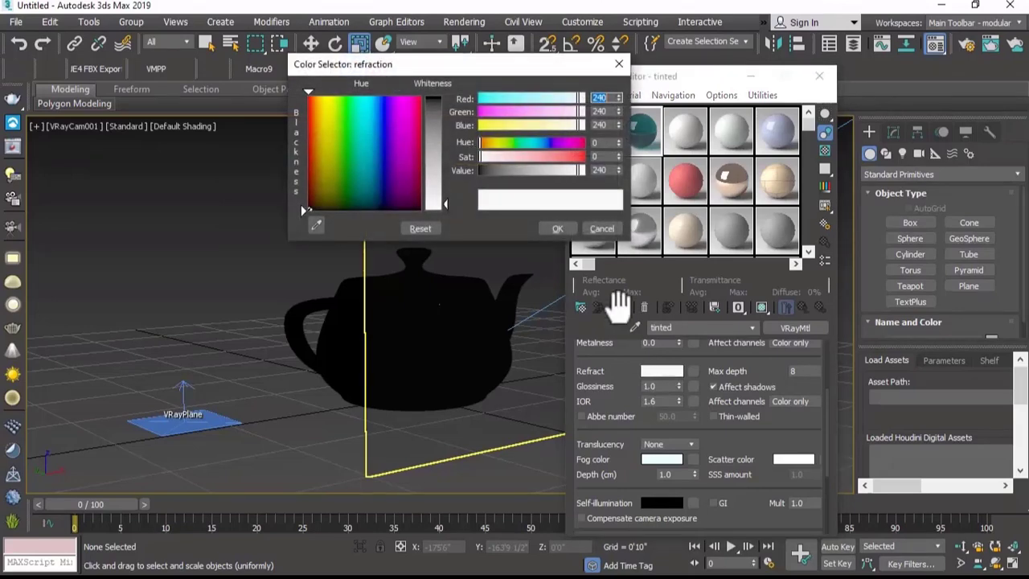
left_click(557, 229)
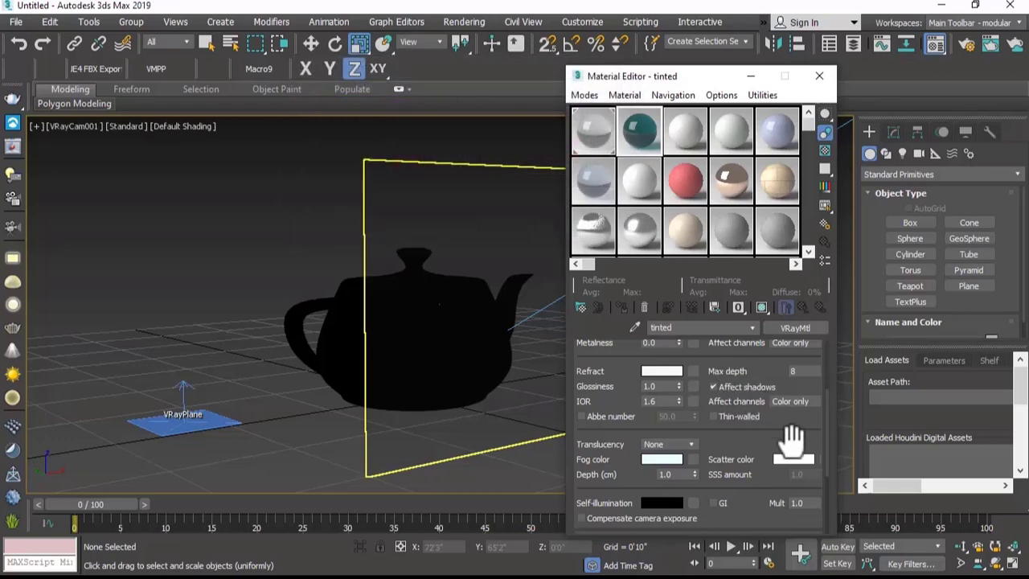
left_click_drag(824, 455, 761, 386)
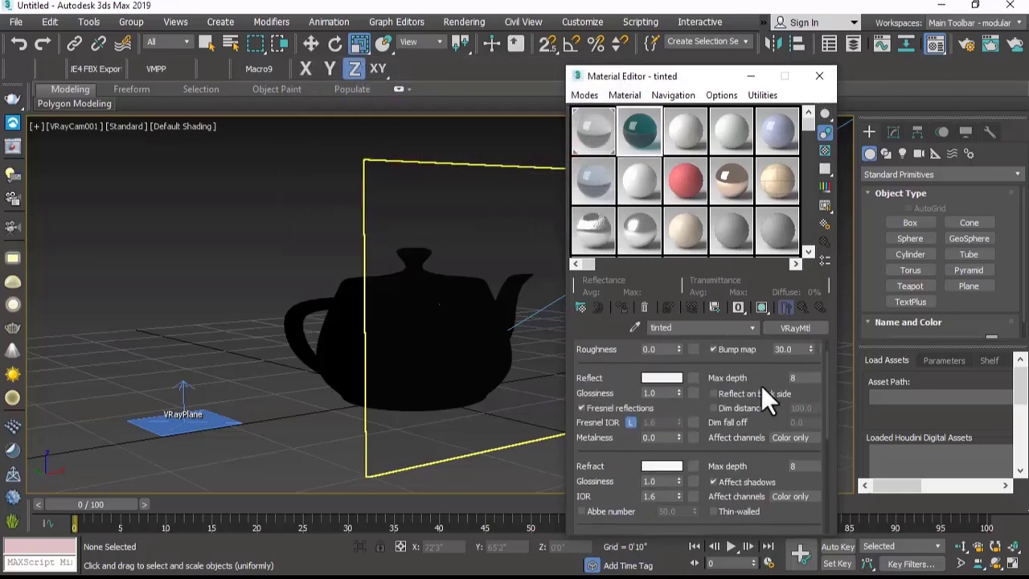
left_click(669, 376)
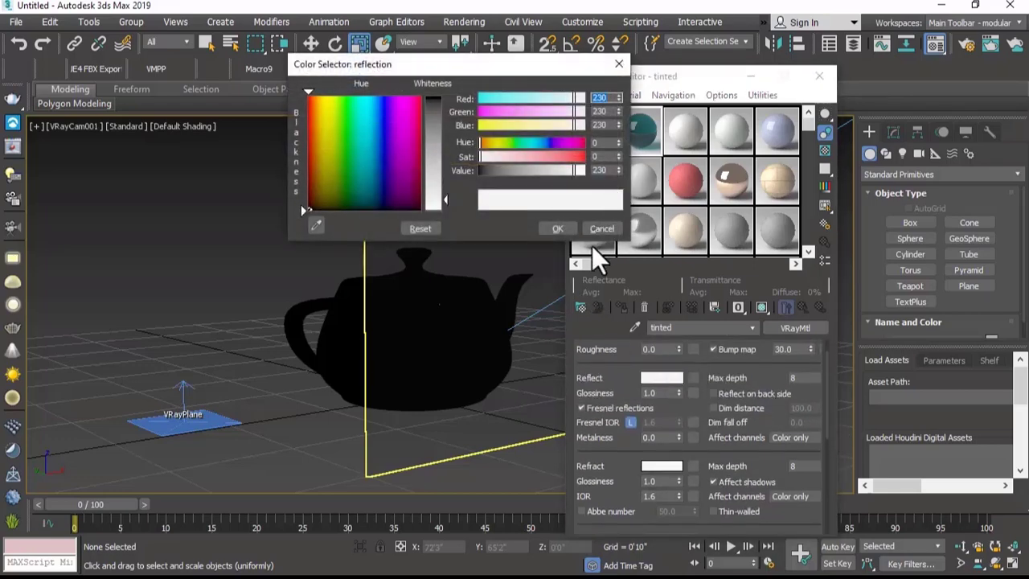
left_click(558, 228)
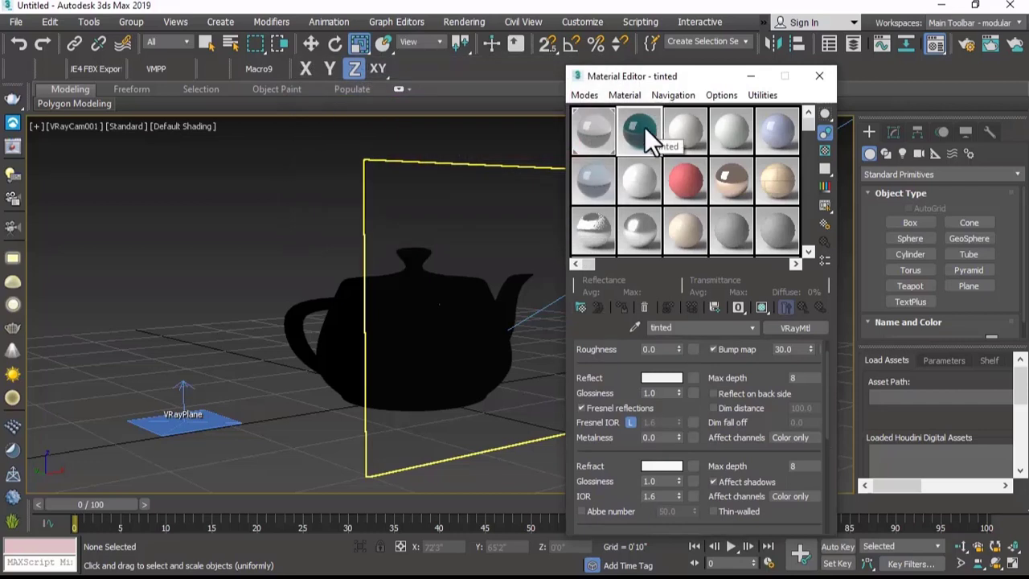
Apply the tinted material to the glass pane and render the camera view
left_click_drag(644, 126, 497, 216)
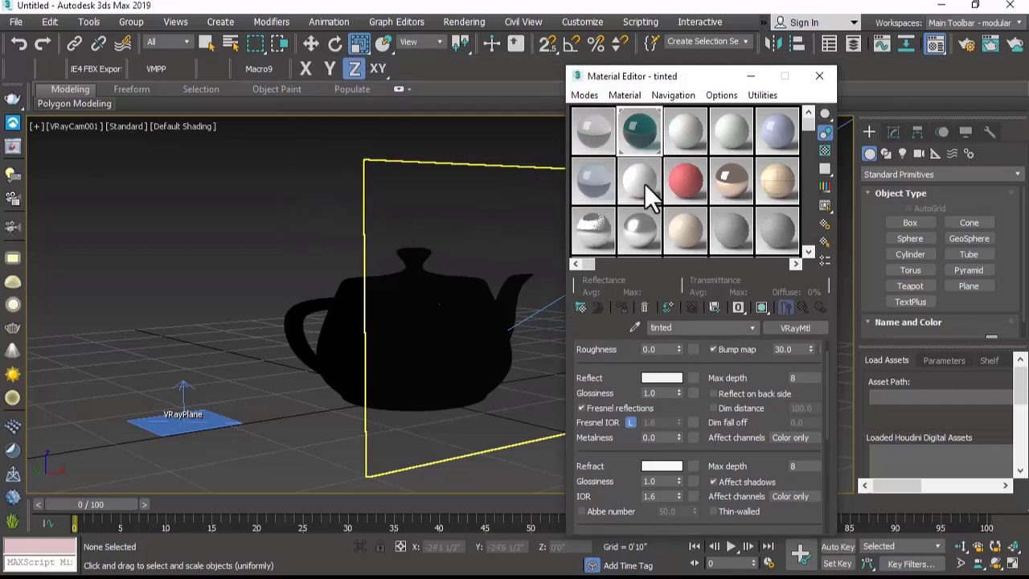
left_click(379, 177)
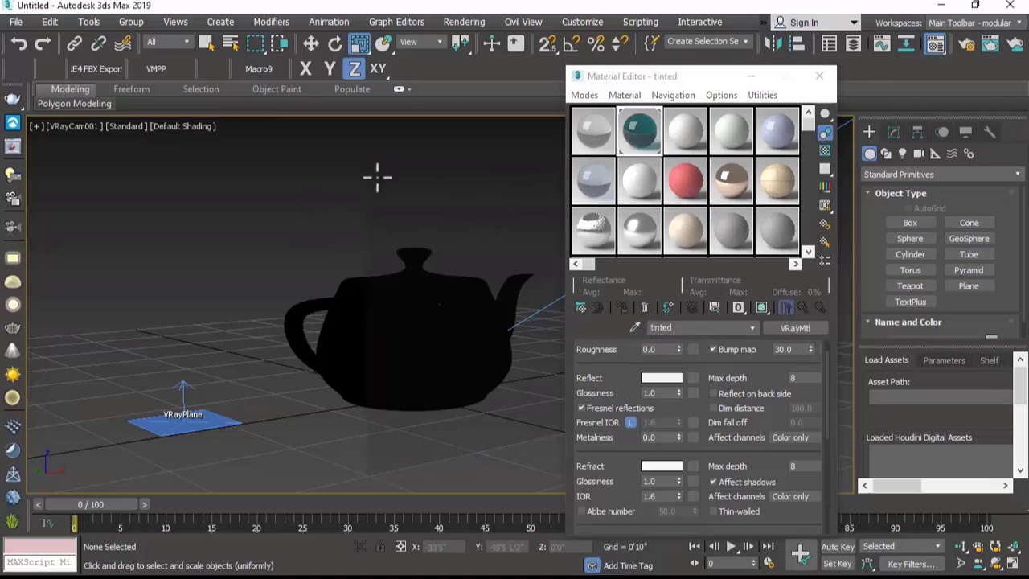
left_click(468, 20)
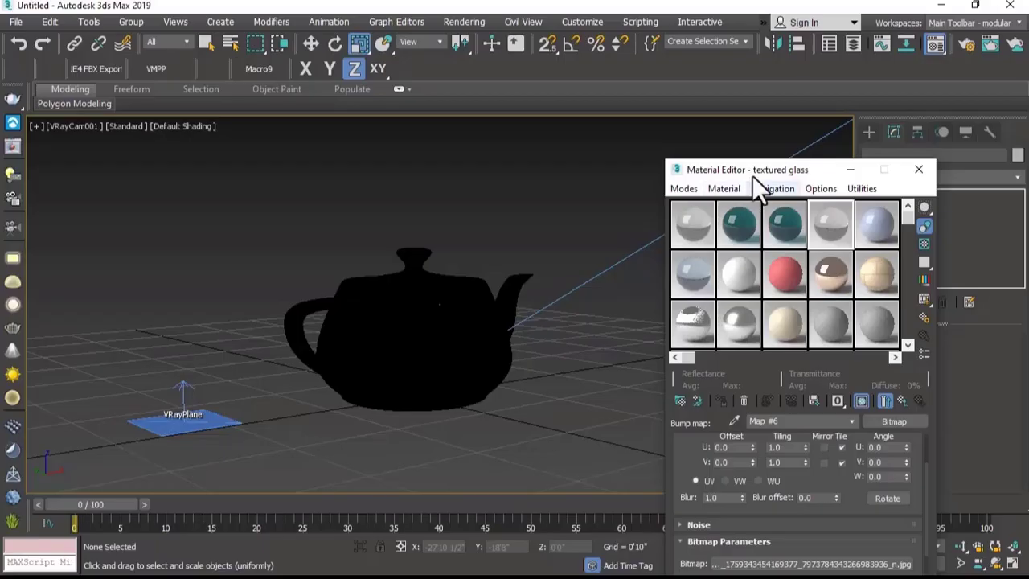
Move the Material Editor aside and inspect an enlarged preview of the tinted material
left_click_drag(753, 170, 736, 165)
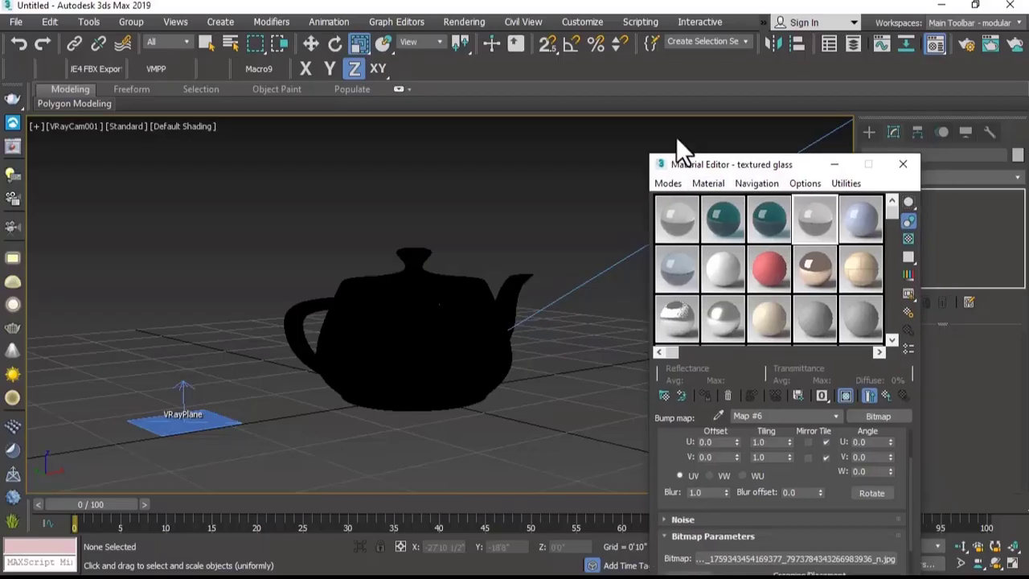
left_click_drag(677, 138, 669, 134)
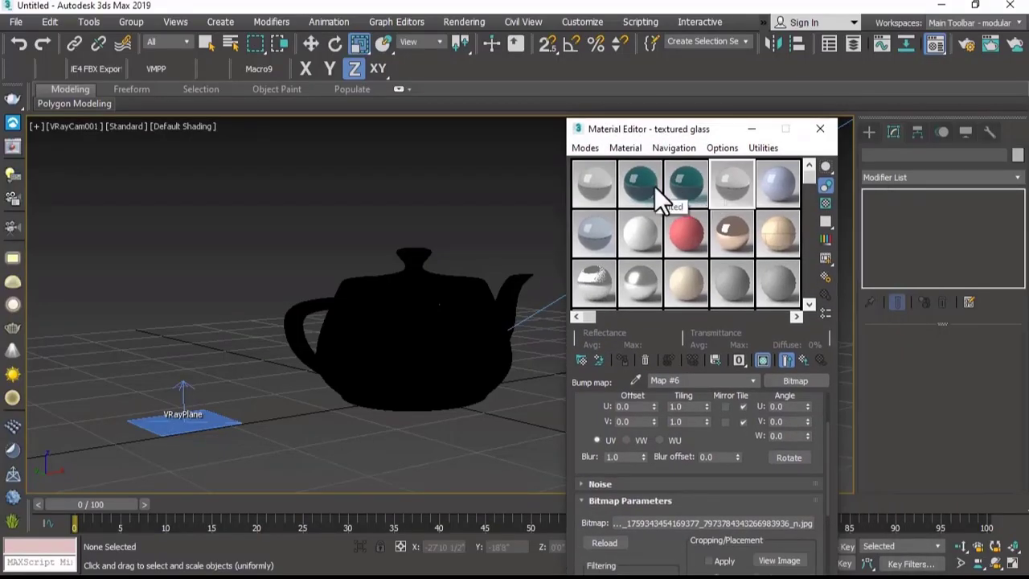
double_click(655, 186)
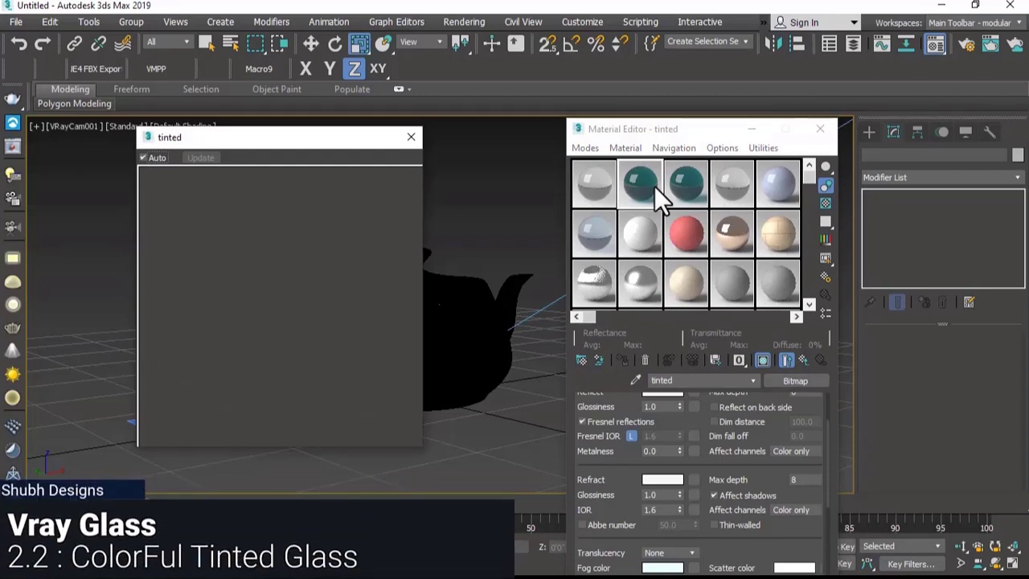
left_click(408, 137)
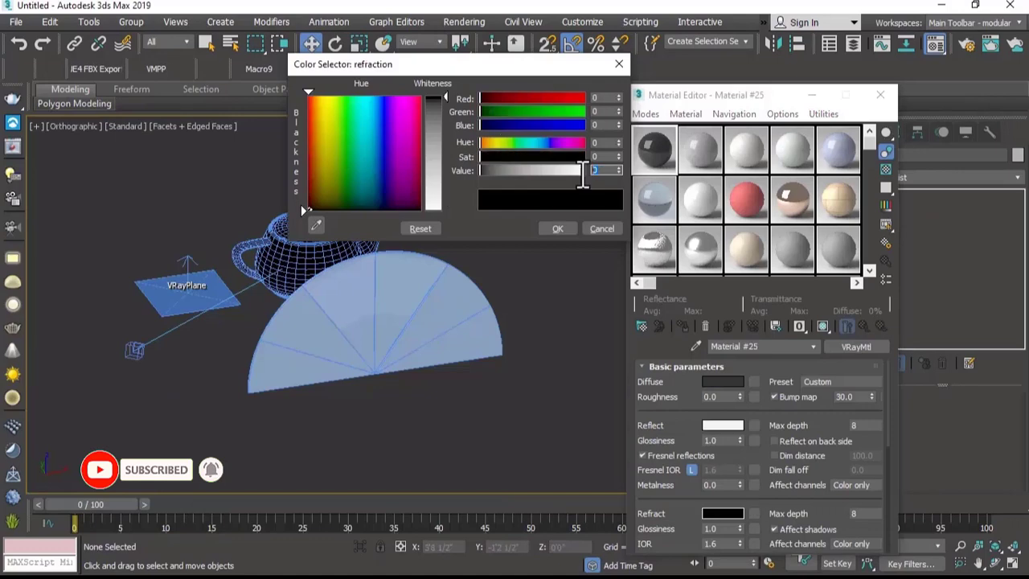
Accept the colour, then copy the first material into the second slot and name it 'red'
left_click(569, 226)
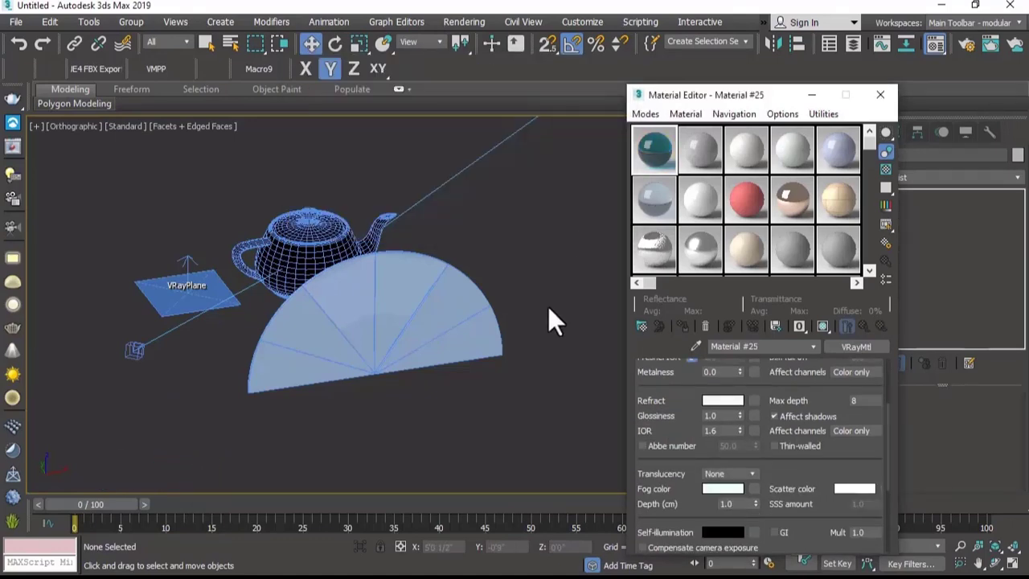
scroll(463, 292, "up", 4)
scroll(529, 325, "down", 2)
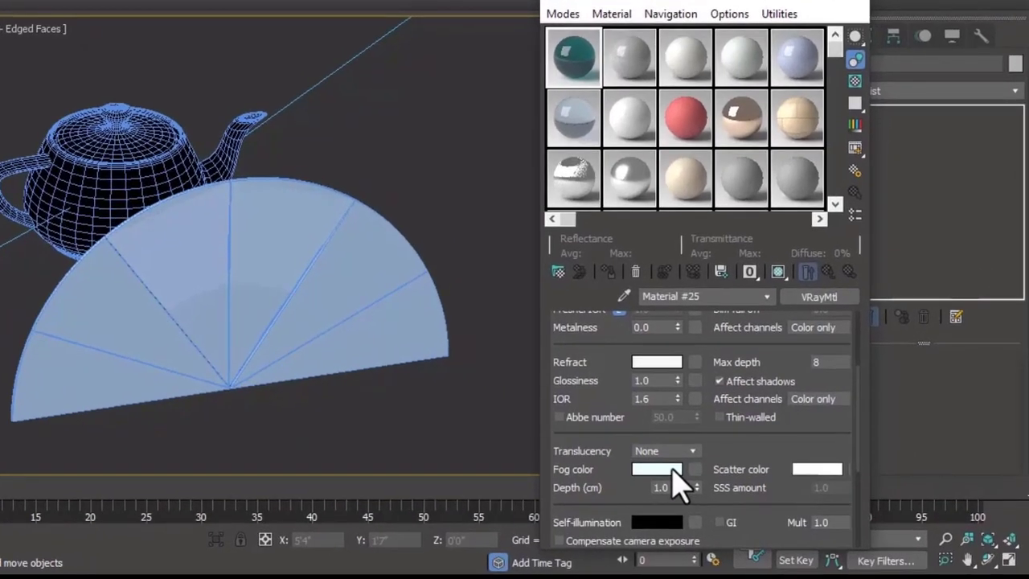
left_click_drag(567, 75, 620, 69)
type("red")
Give the red material a pale peach fog and a red diffuse of 233, 7, 7
scroll(627, 479, "down", 3)
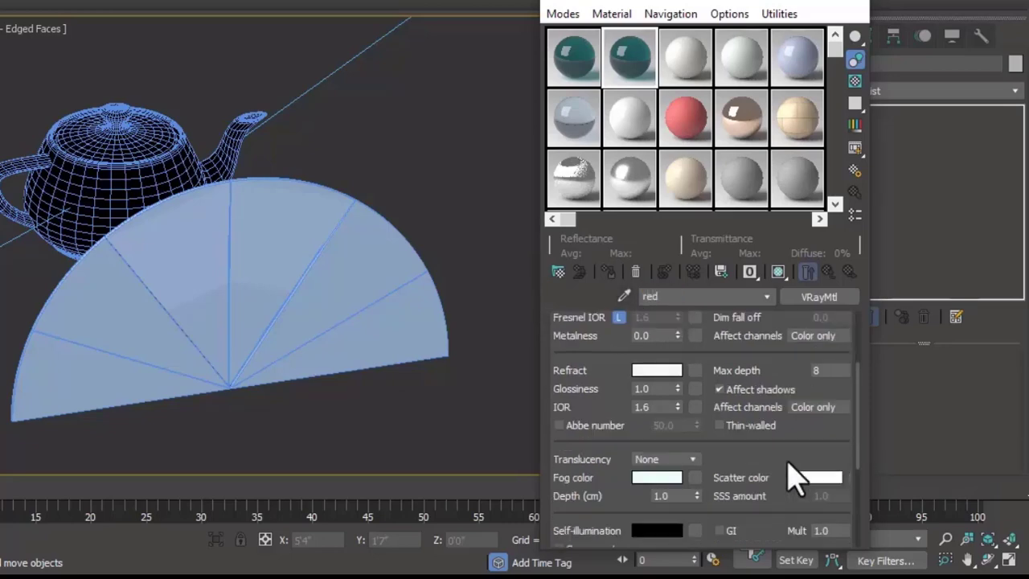
left_click(674, 476)
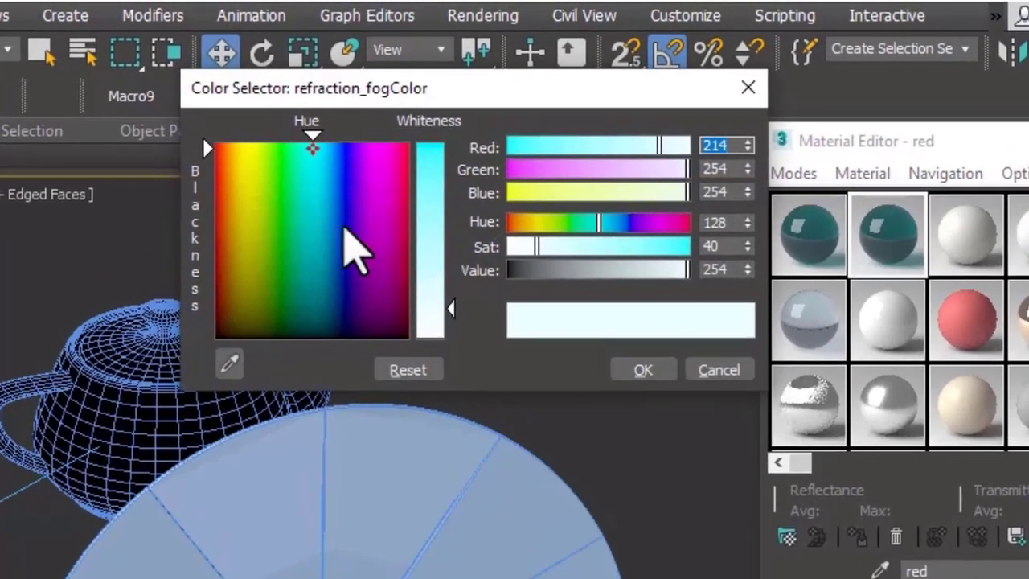
left_click_drag(241, 191, 221, 171)
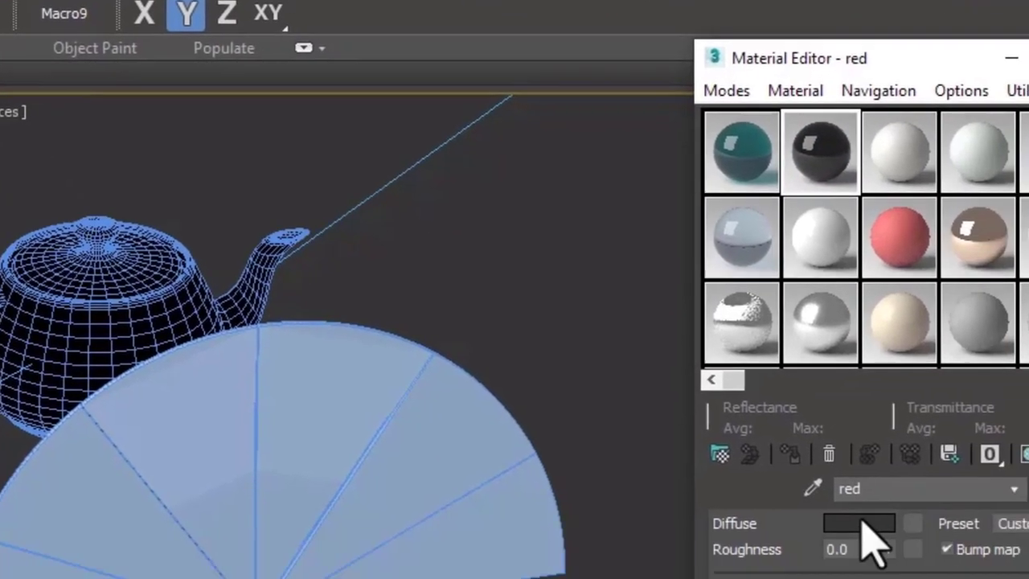
left_click(864, 521)
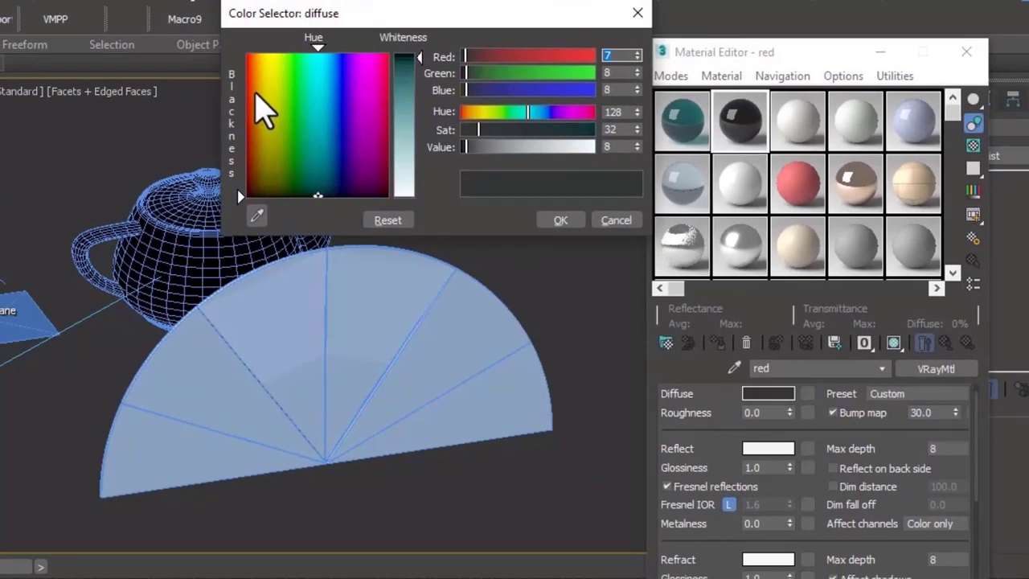
left_click_drag(261, 108, 248, 69)
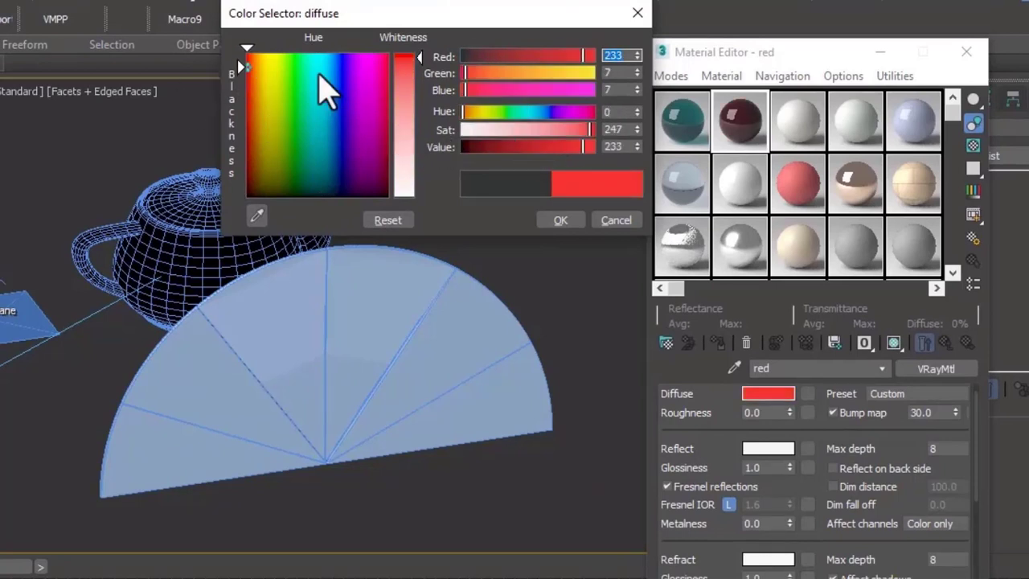
left_click(562, 220)
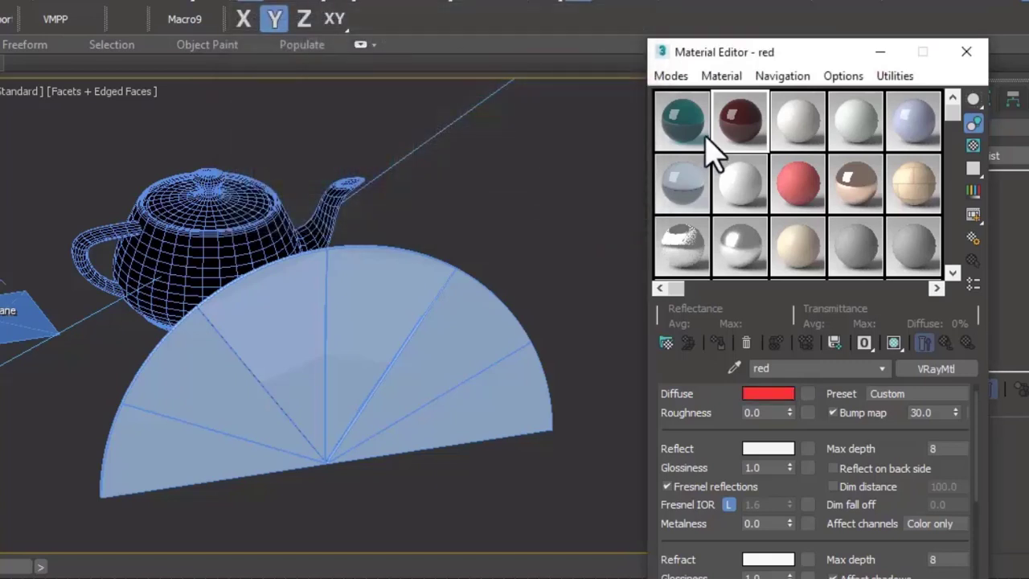
left_click(799, 140)
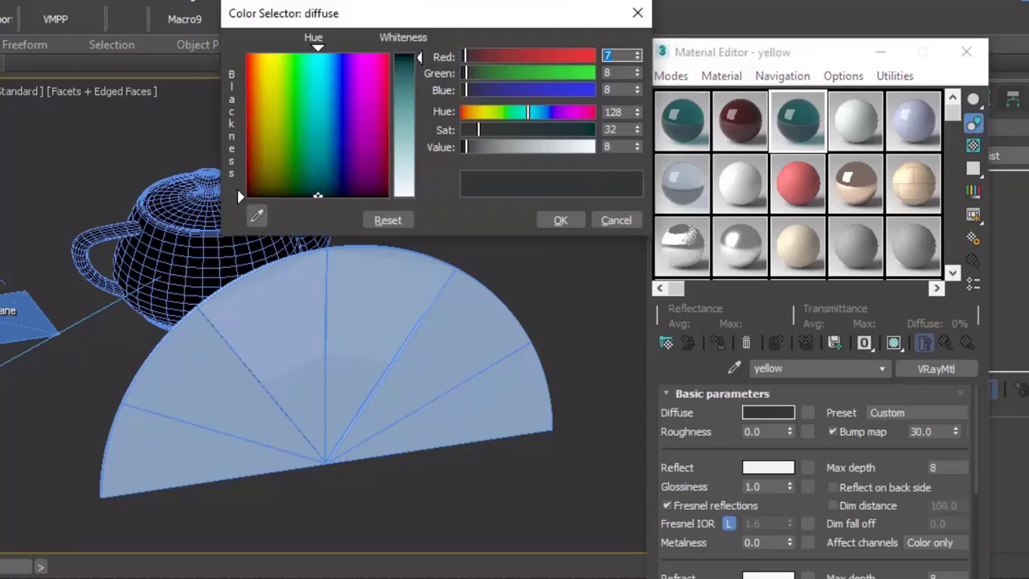
Give the third material a yellow diffuse and a pale yellow fog colour
left_click(269, 80)
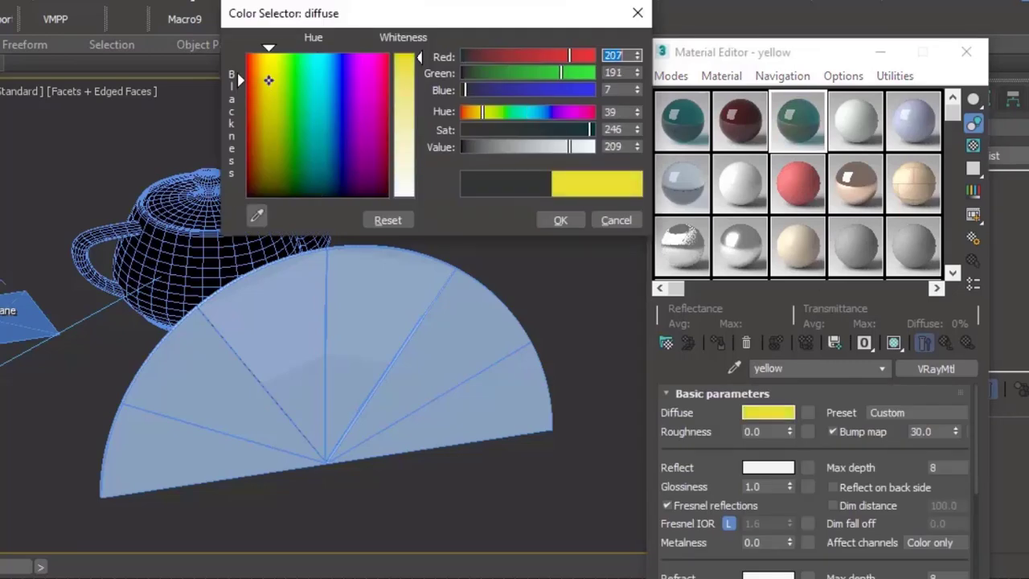
left_click(558, 220)
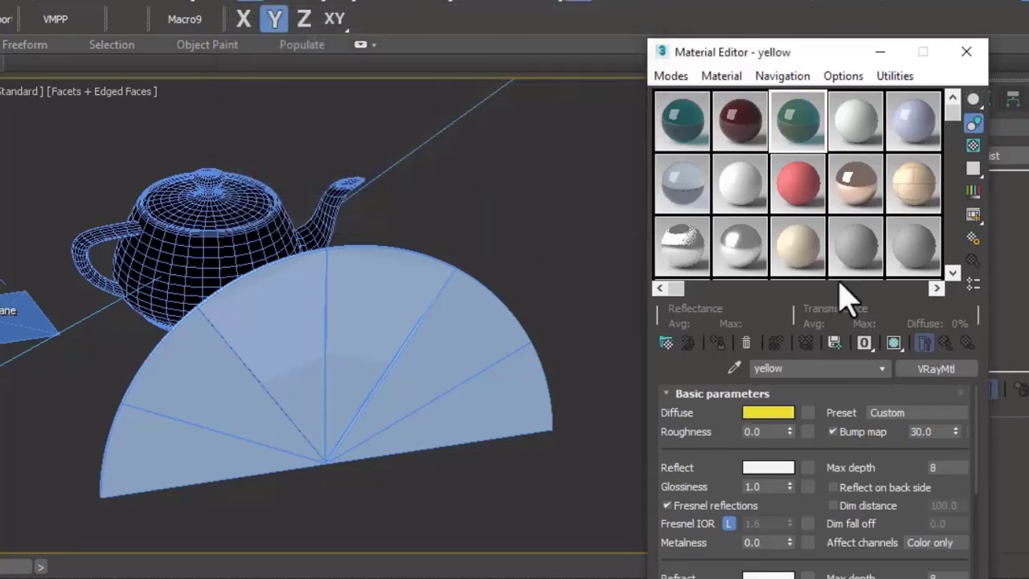
scroll(983, 514, "down", 5)
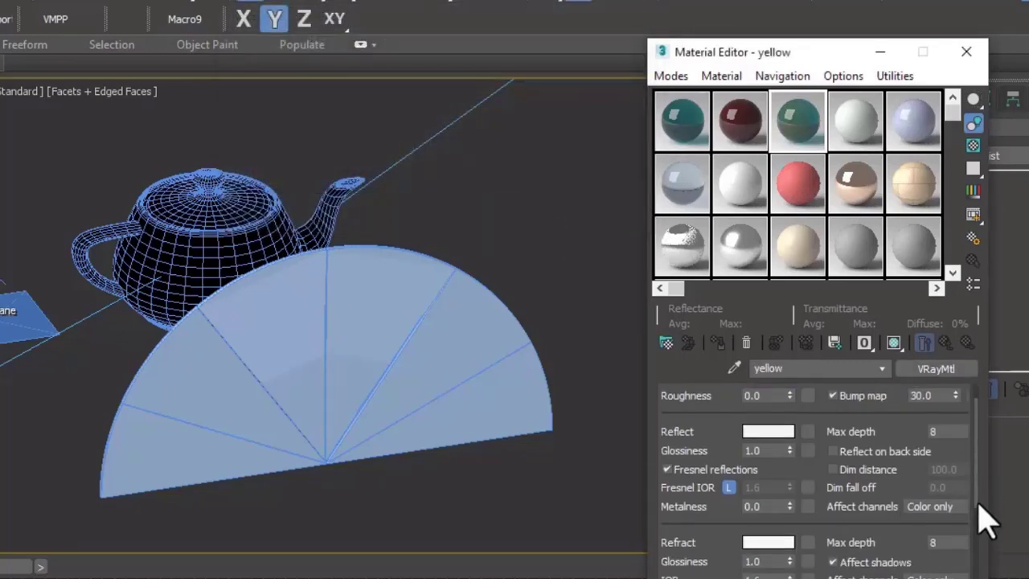
left_click(764, 512)
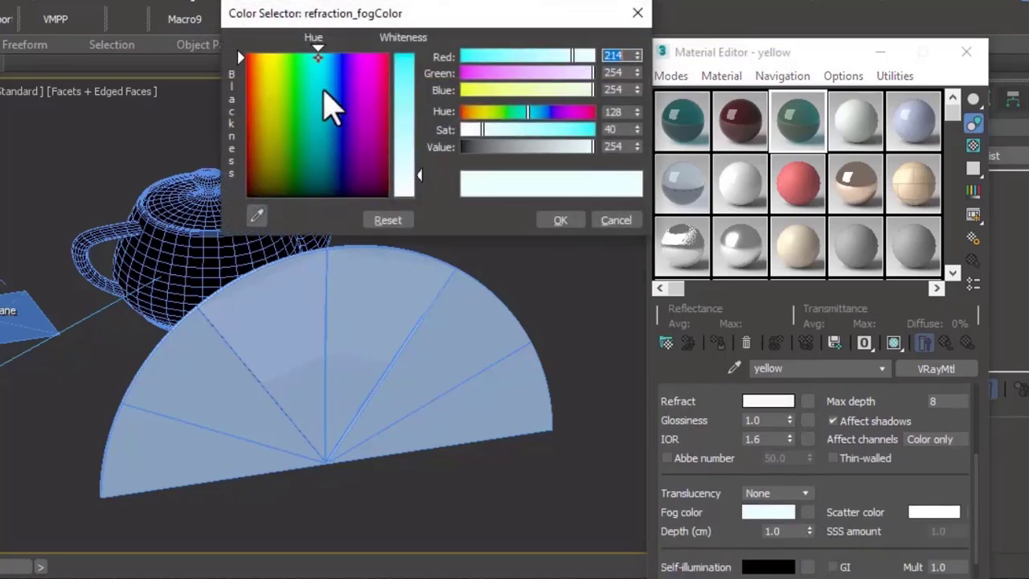
left_click(268, 76)
key("Return")
Name the fourth slot's material 'blue' with a purple diffuse and pale lavender fog
left_click(849, 136)
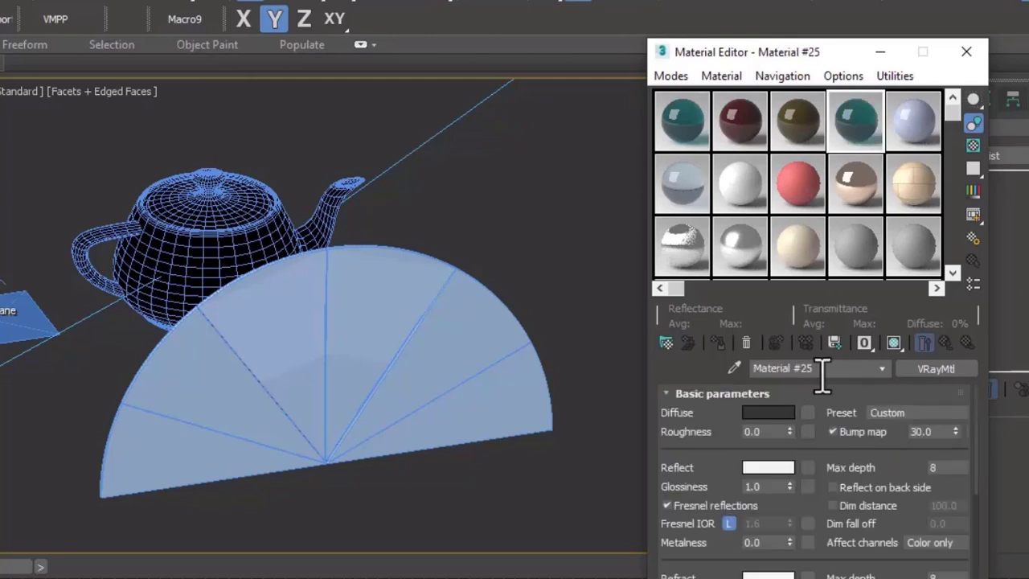
left_click_drag(756, 368, 786, 370)
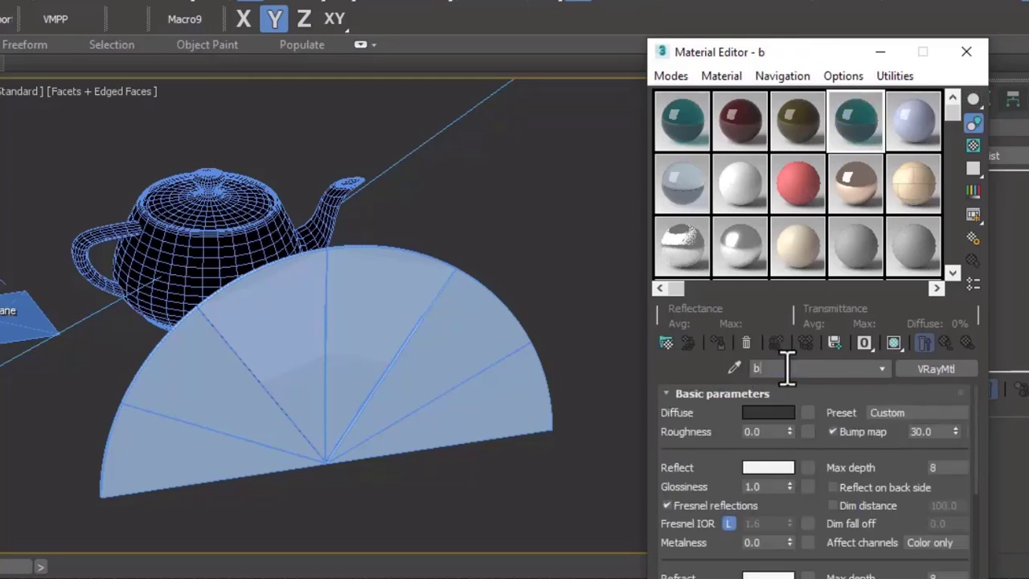
left_click(768, 413)
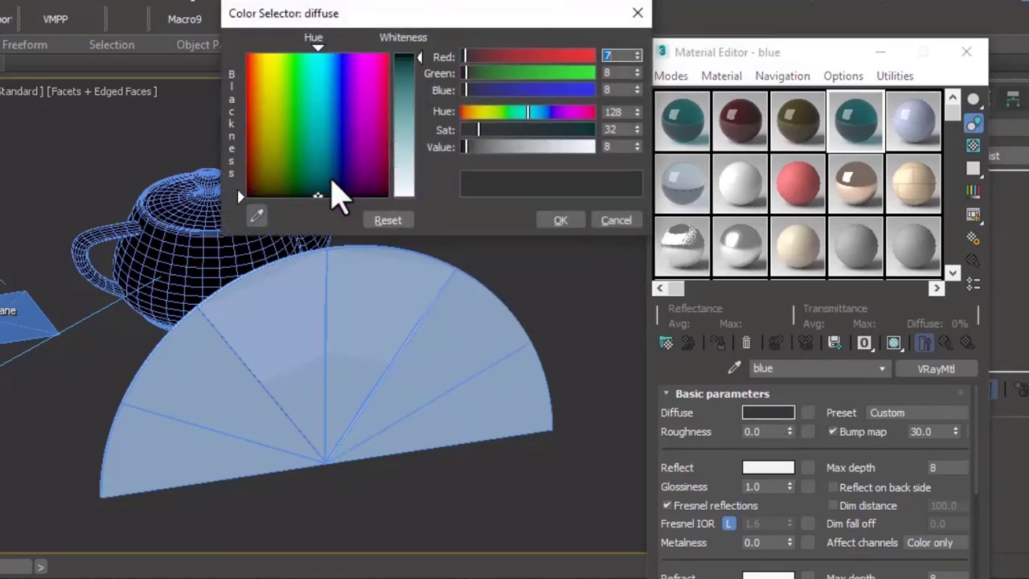
left_click_drag(322, 201, 357, 80)
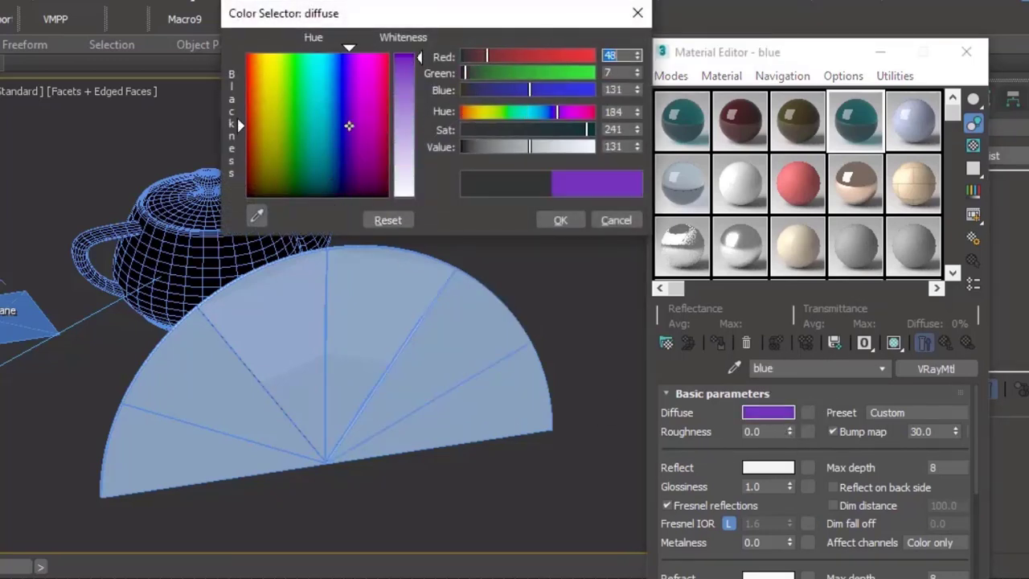
left_click(560, 219)
scroll(707, 522, "down", 5)
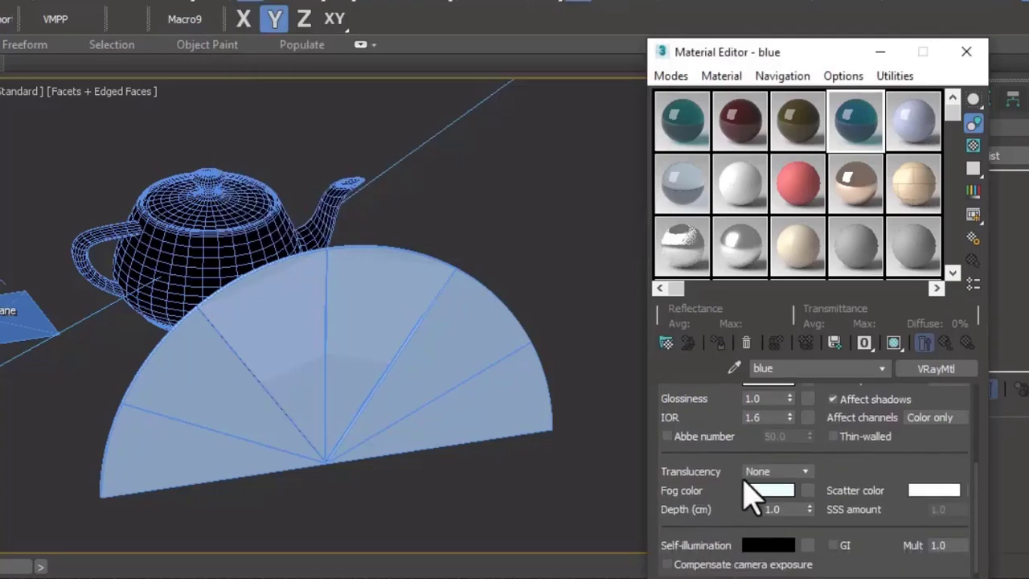
left_click(751, 492)
left_click_drag(327, 69, 342, 69)
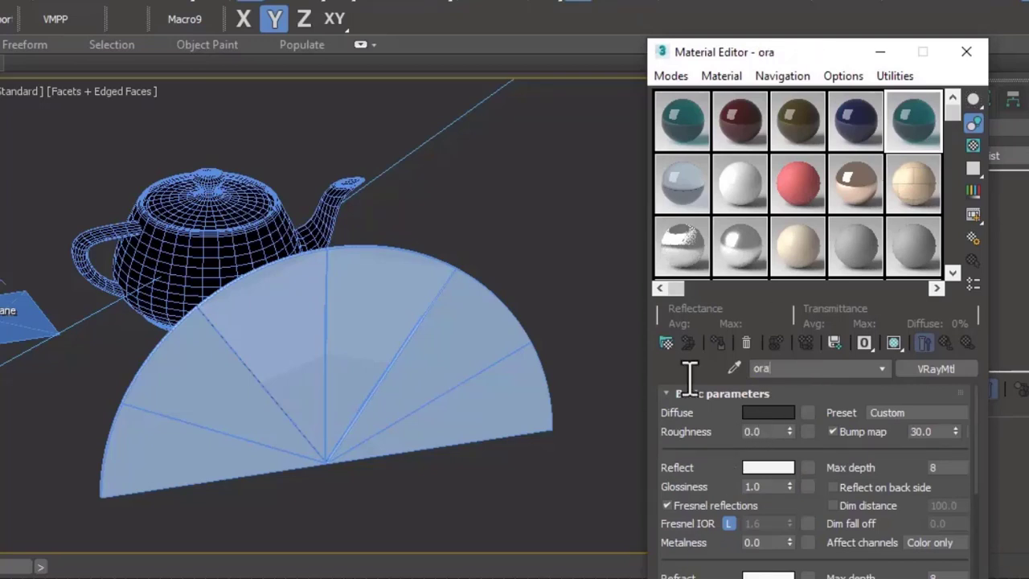
Name a material 'orafe' and give it a red-orange diffuse of 227, 33, 7
type("fe")
left_click(768, 413)
left_click_drag(277, 72, 250, 70)
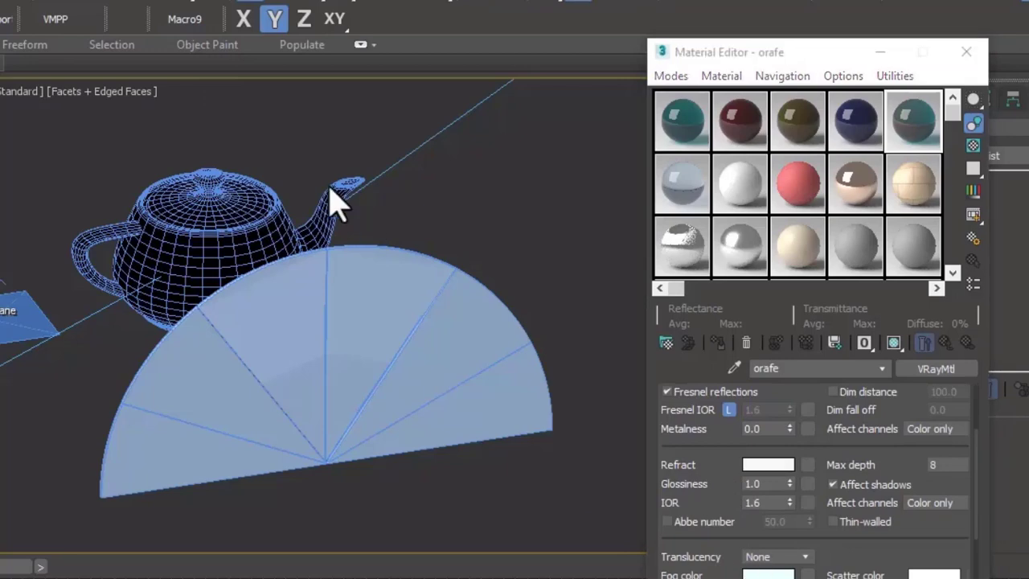
left_click(560, 220)
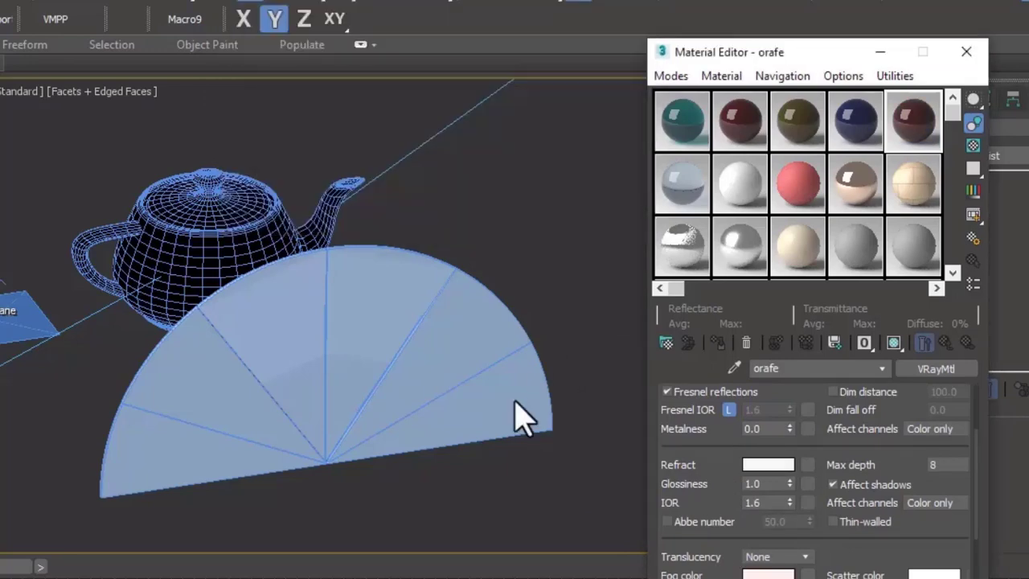
left_click(497, 430)
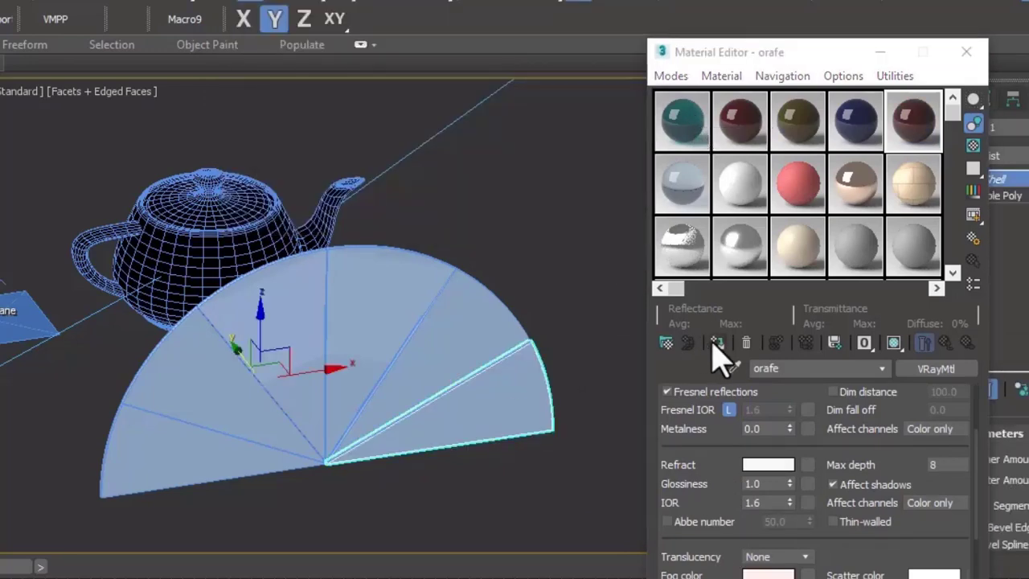
Apply the dark red, blue and yellow glass materials to three fan slices
left_click(718, 342)
left_click(855, 121)
left_click(718, 342)
left_click(390, 338)
left_click(798, 121)
left_click(718, 342)
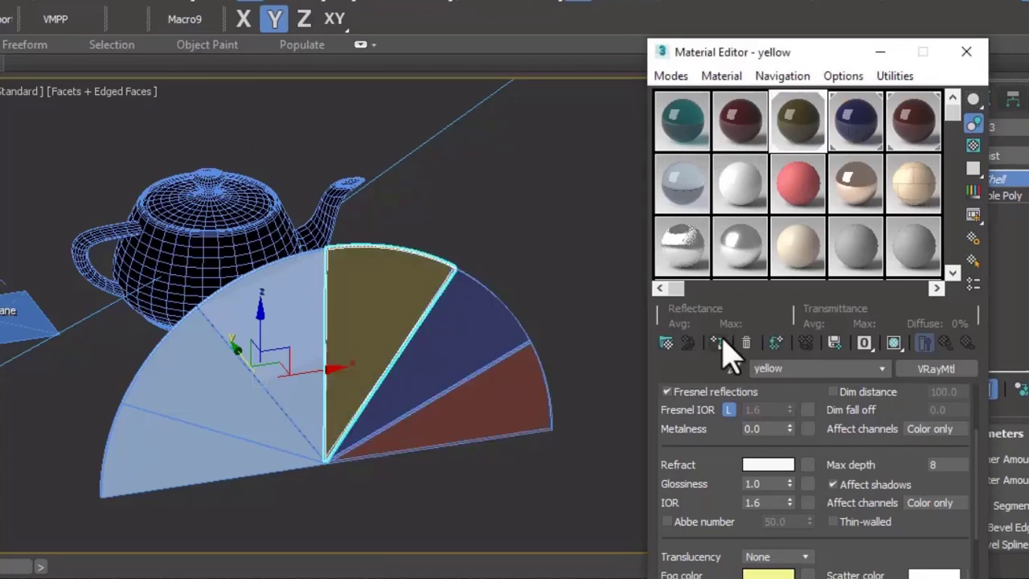
left_click_drag(740, 121, 271, 386)
left_click(161, 450)
Create a dark glass material with a new fog colour and apply it to the lower-left slice
left_click(683, 183)
left_click(771, 368)
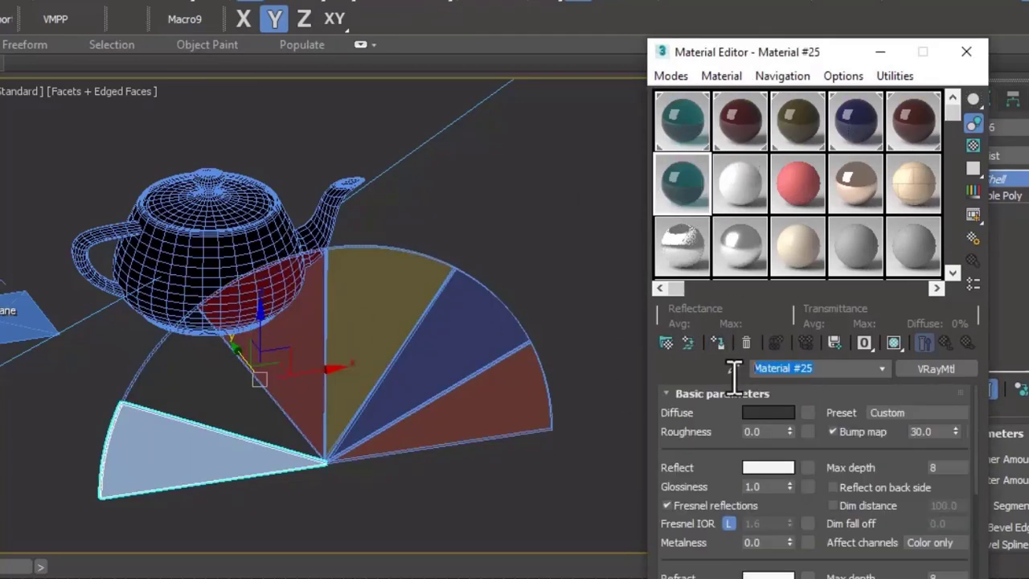
type("xxc")
left_click(768, 412)
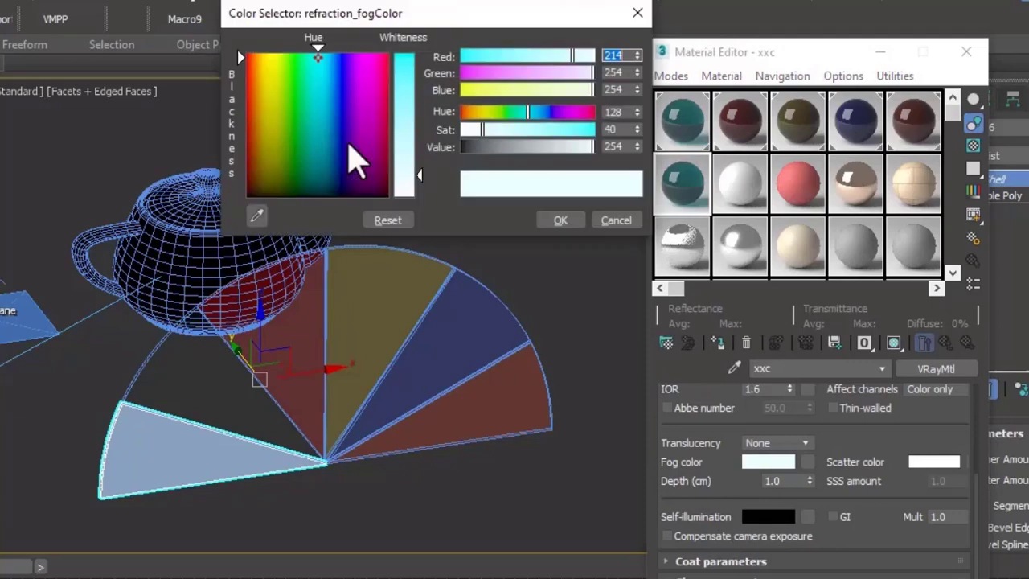
left_click(551, 217)
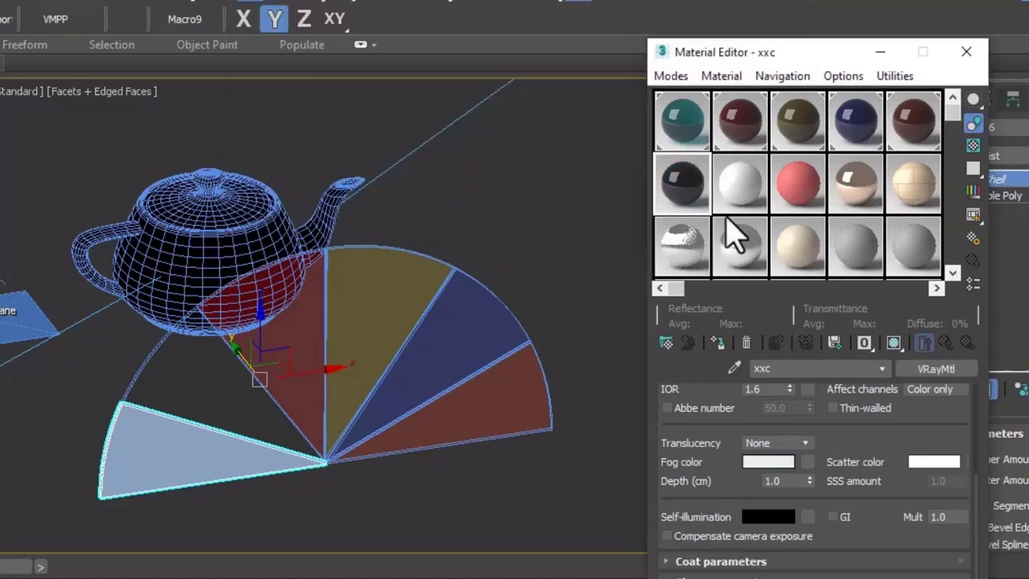
left_click(528, 336)
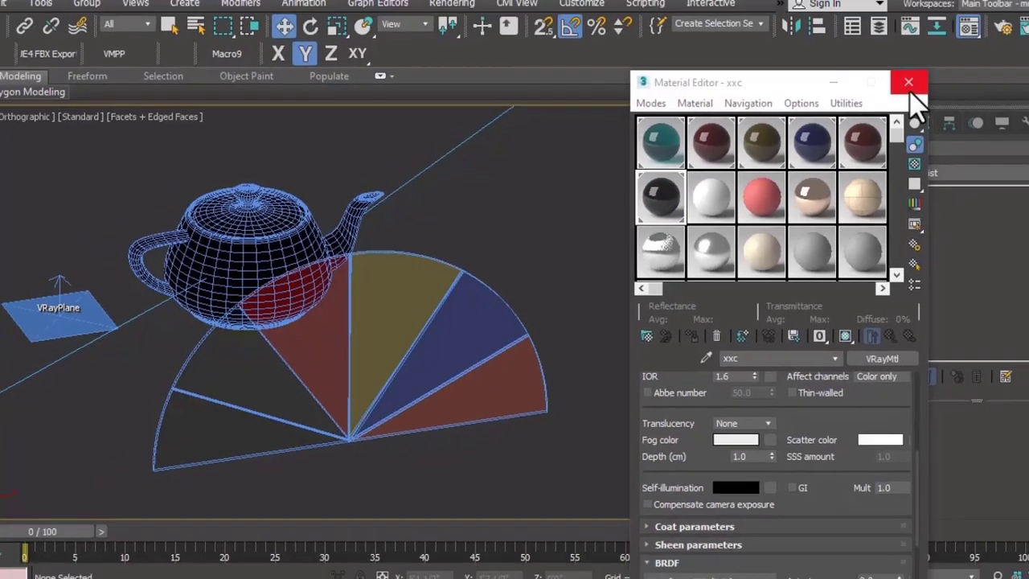
Close the Material Editor, switch to the camera view and dolly out to frame the fan
left_click(966, 51)
key("c")
left_click_drag(414, 317, 569, 377)
Render the coloured glass fan with Shift+Q, then select the third material slot for a new material
key("shift+q")
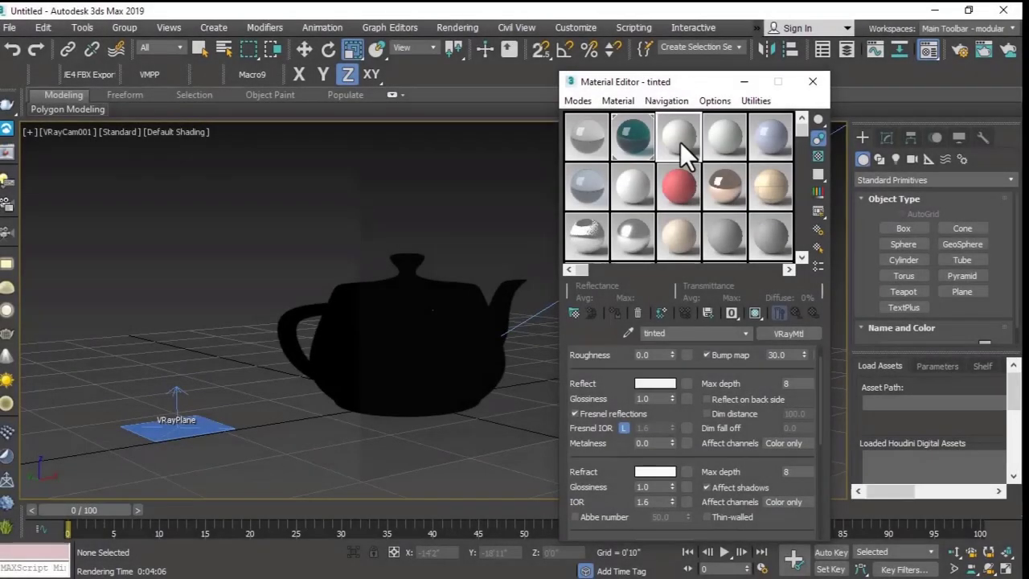
left_click(680, 142)
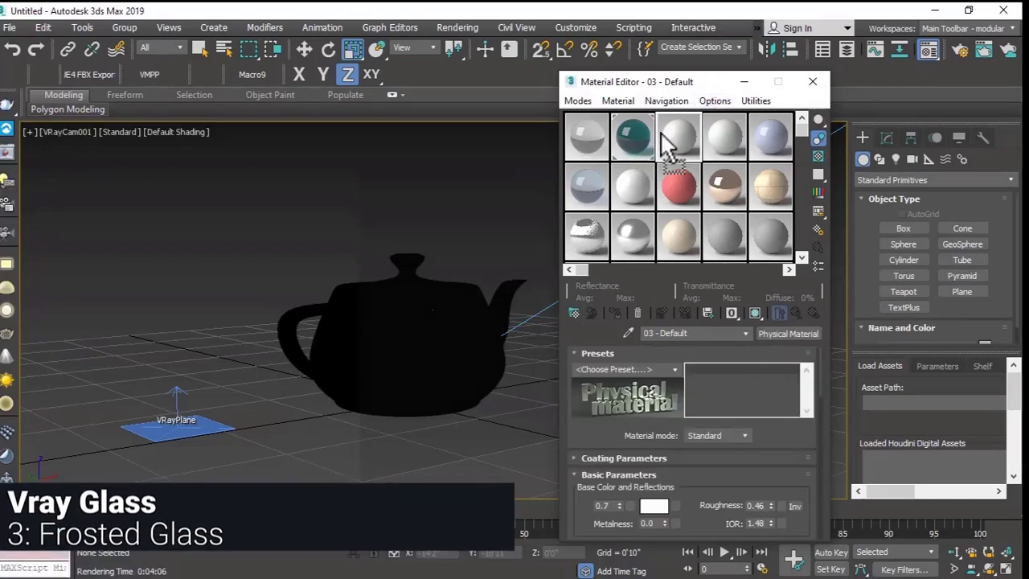
Copy the tinted glass into the third slot and rename it 'frosted glass'
left_click_drag(672, 145, 667, 143)
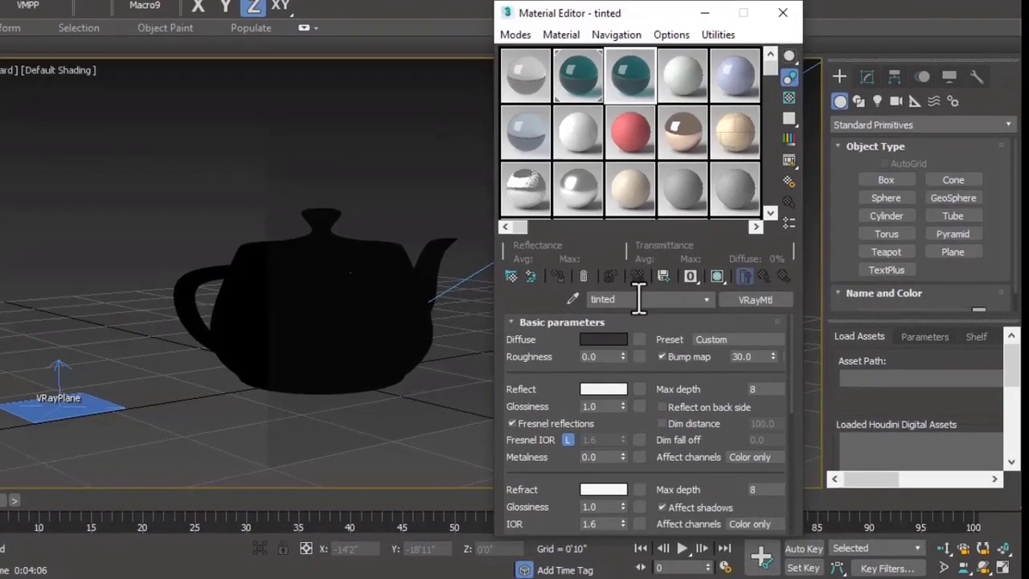
left_click_drag(699, 332, 641, 333)
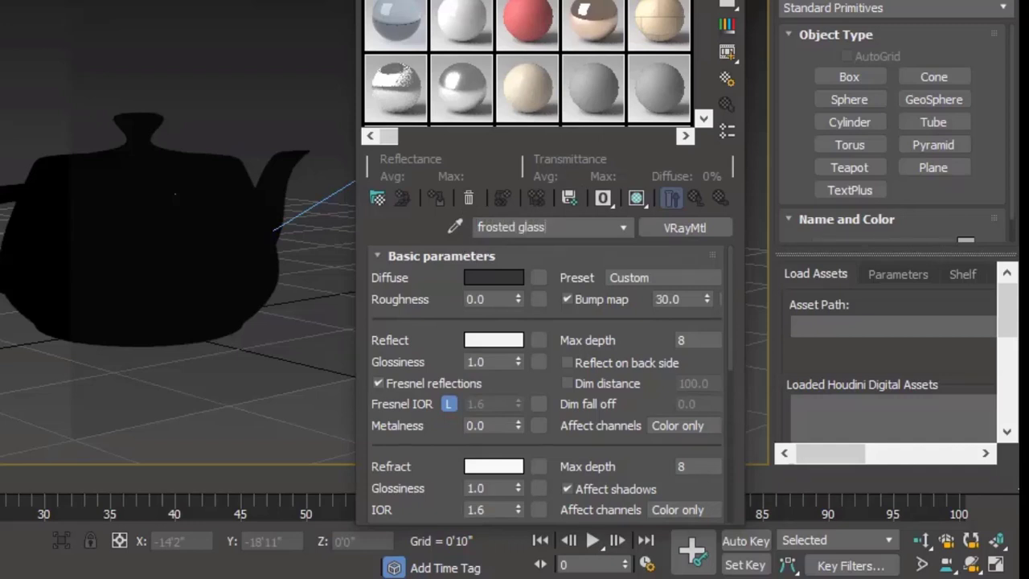
type("frosted glass")
left_click_drag(730, 291, 731, 471)
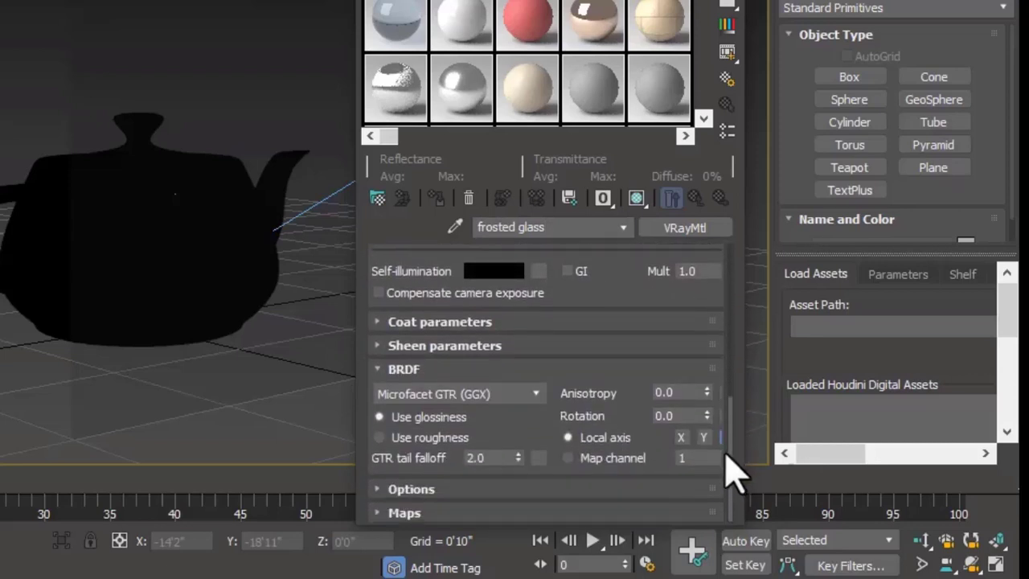
Add a Noise map of size 0.4 to the Bump channel
left_click(412, 516)
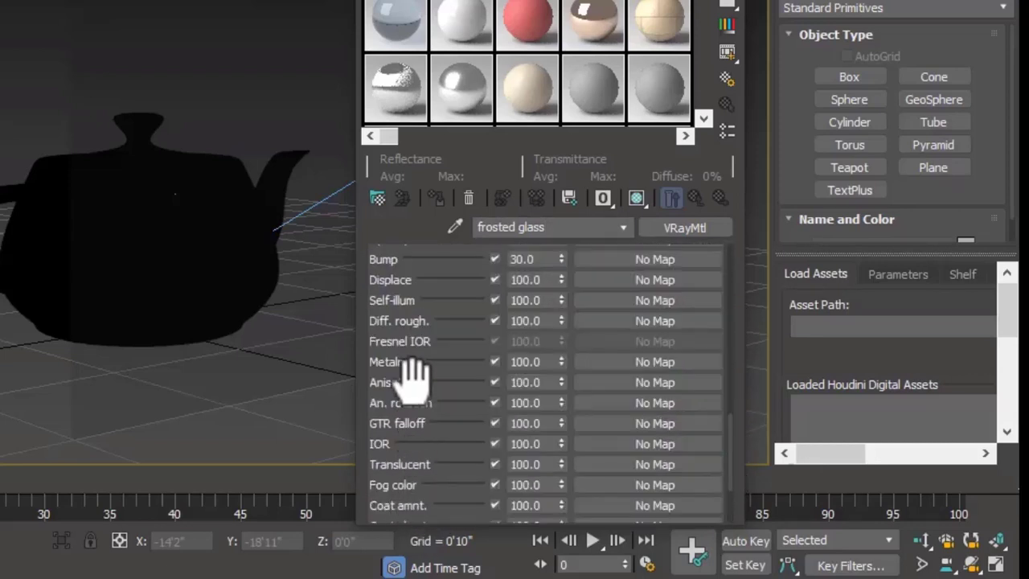
scroll(414, 375, "up", 3)
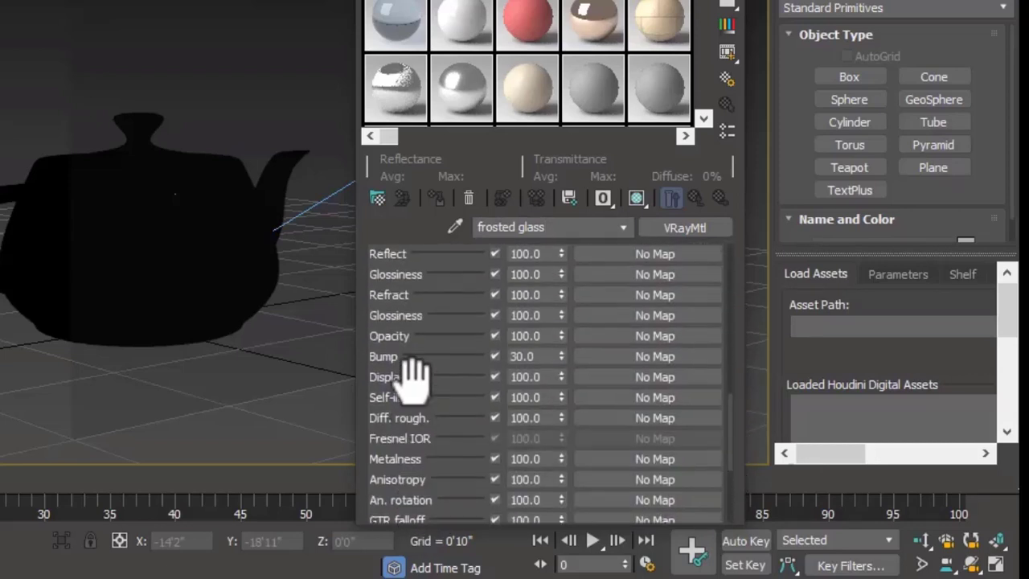
left_click(609, 356)
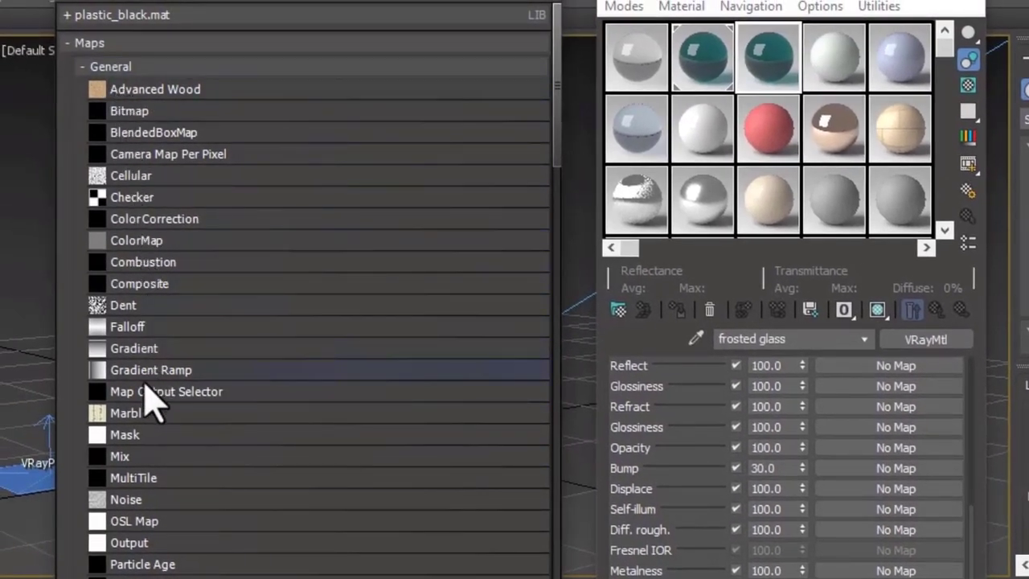
double_click(127, 502)
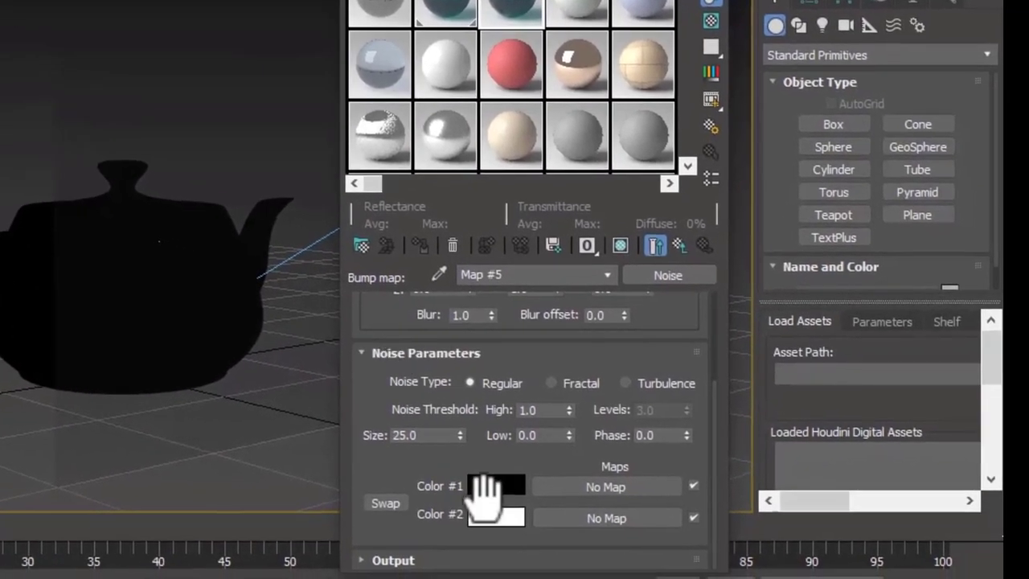
mouse_move(710, 406)
left_mouse_down()
mouse_move(712, 395)
mouse_move(720, 417)
left_mouse_up()
left_click_drag(437, 435, 347, 442)
left_click_drag(715, 472, 680, 251)
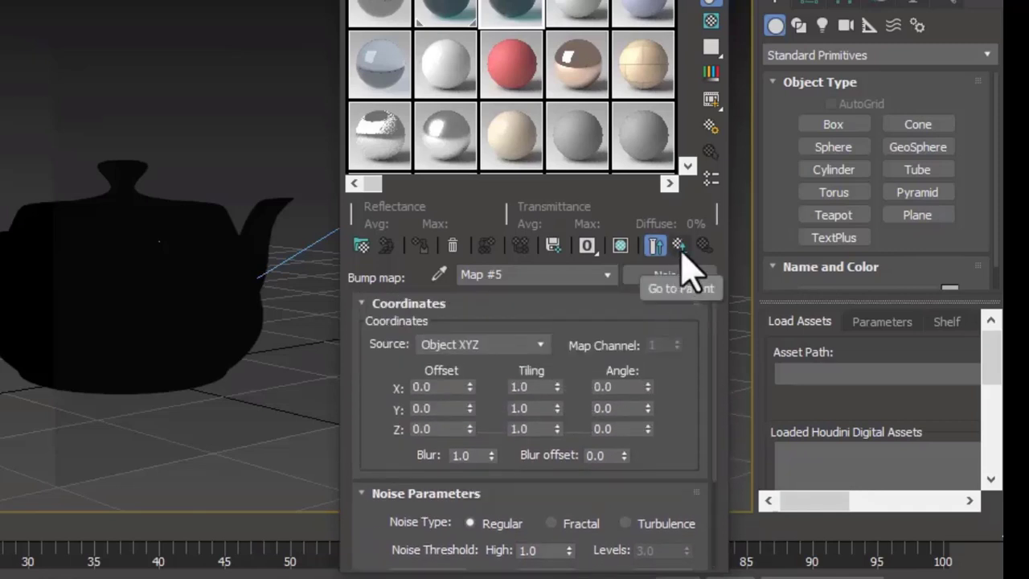
left_click(680, 251)
Set the Bump amount to 5 and render the frosted glass scene
left_click_drag(717, 386, 620, 544)
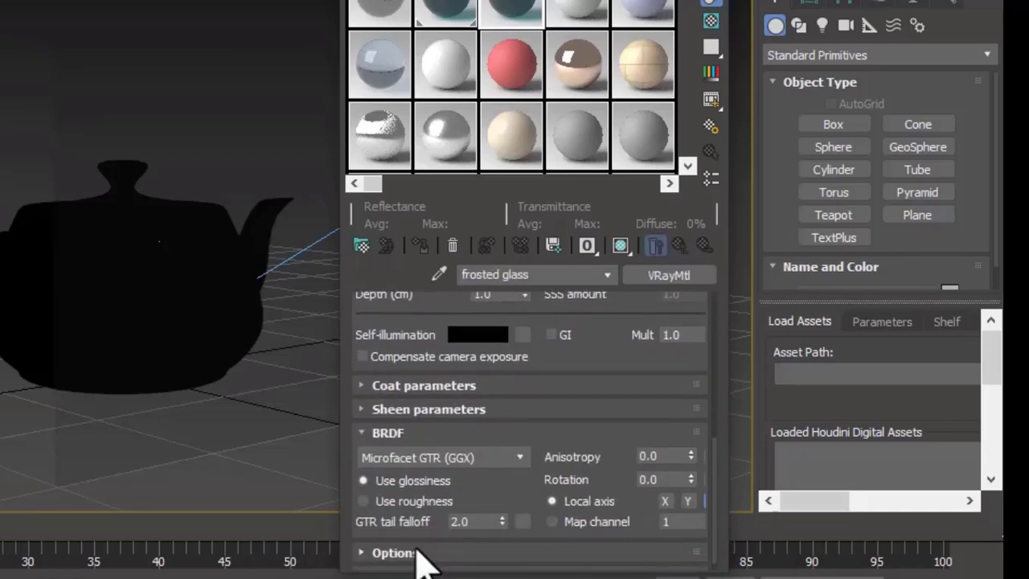
scroll(418, 554, "down", 1)
left_click(382, 560)
scroll(402, 450, "up", 3)
double_click(492, 406)
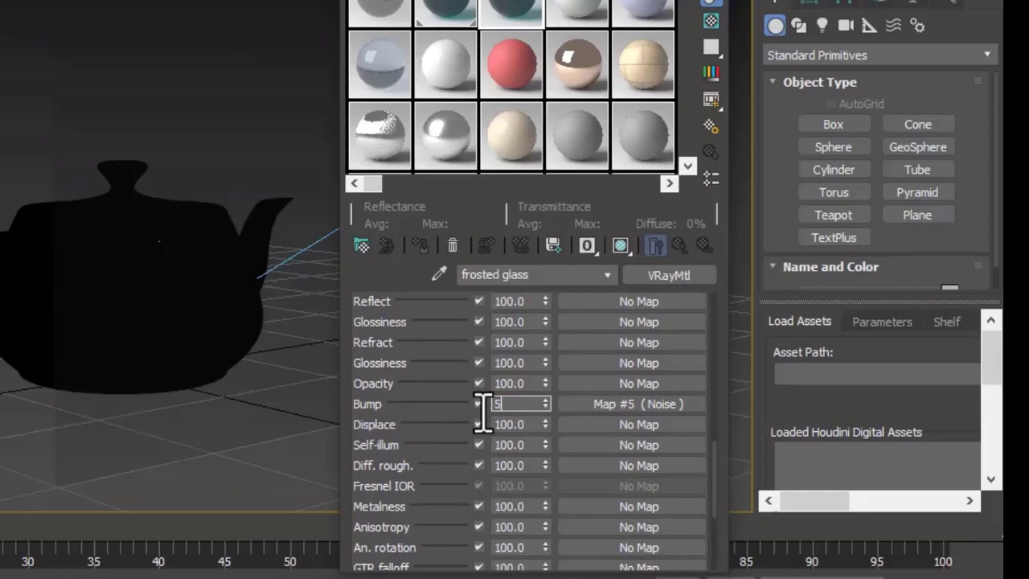
type("5")
key("Return")
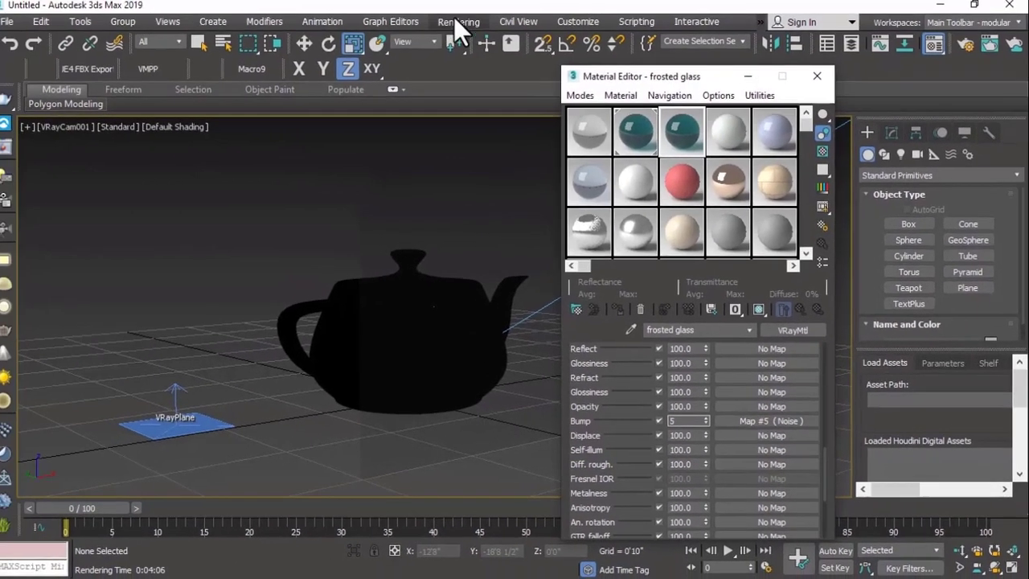
left_click(469, 24)
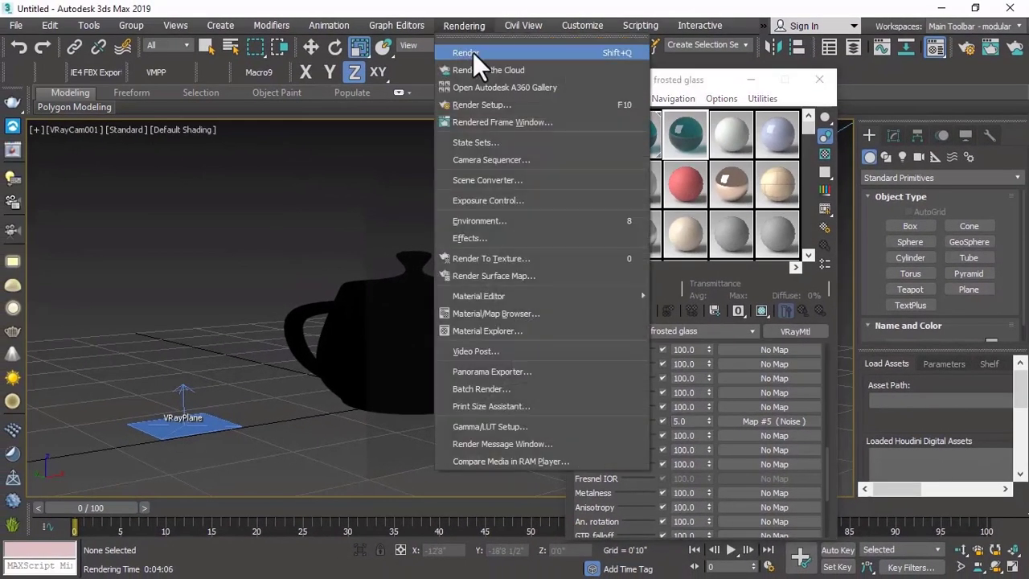
left_click(472, 53)
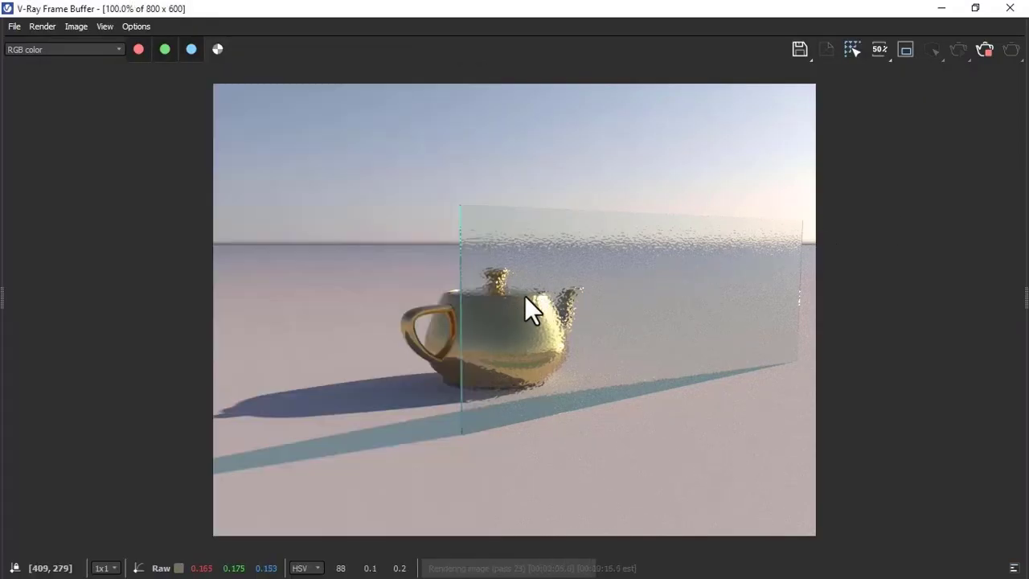
Scroll back and forth to inspect the frosted glass result with its Noise bump at 5.0
scroll(524, 297, "up", 1)
scroll(448, 307, "down", 1)
scroll(525, 304, "up", 1)
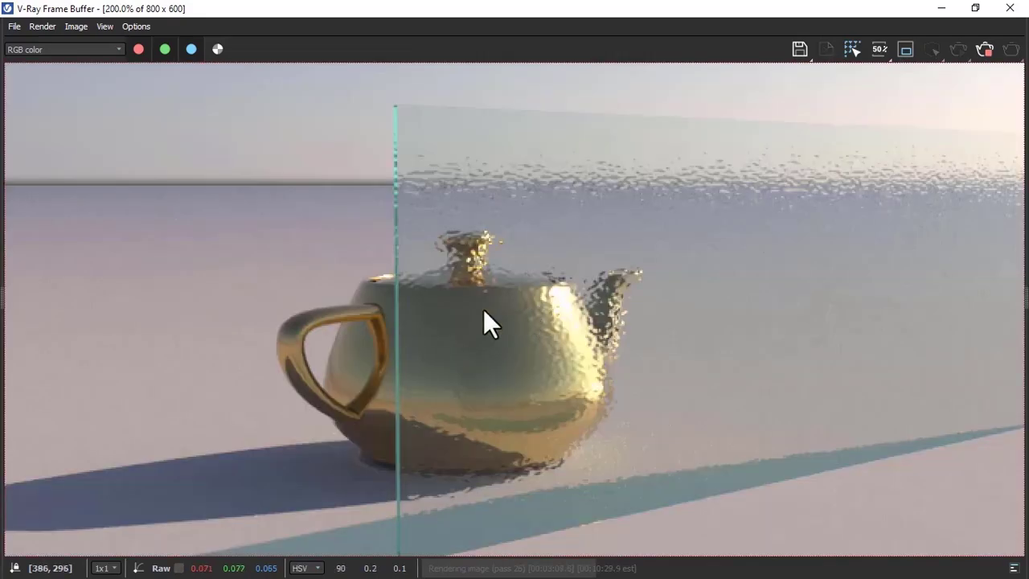
scroll(484, 322, "down", 1)
scroll(517, 333, "up", 1)
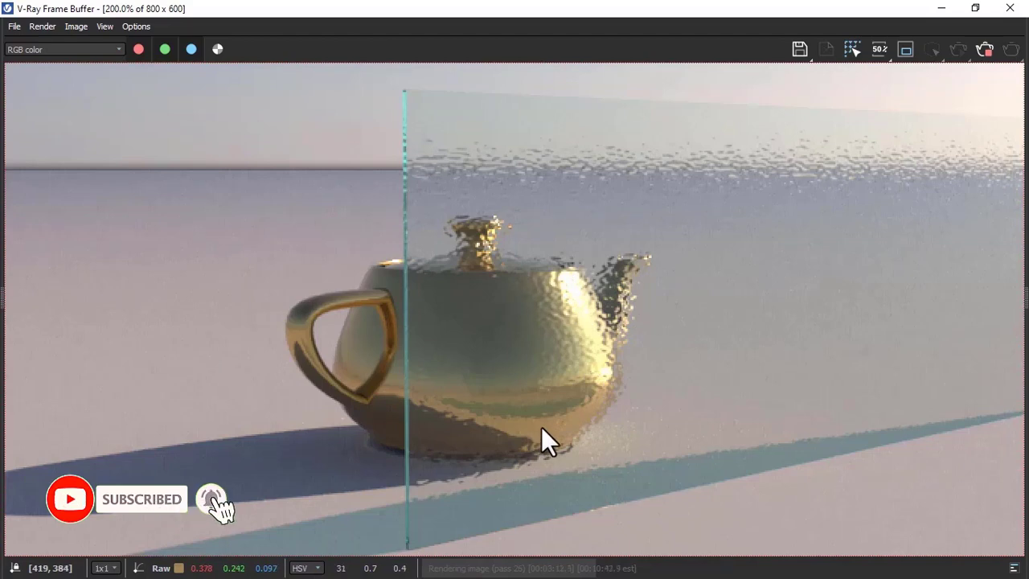
scroll(541, 438, "down", 1)
scroll(550, 369, "up", 1)
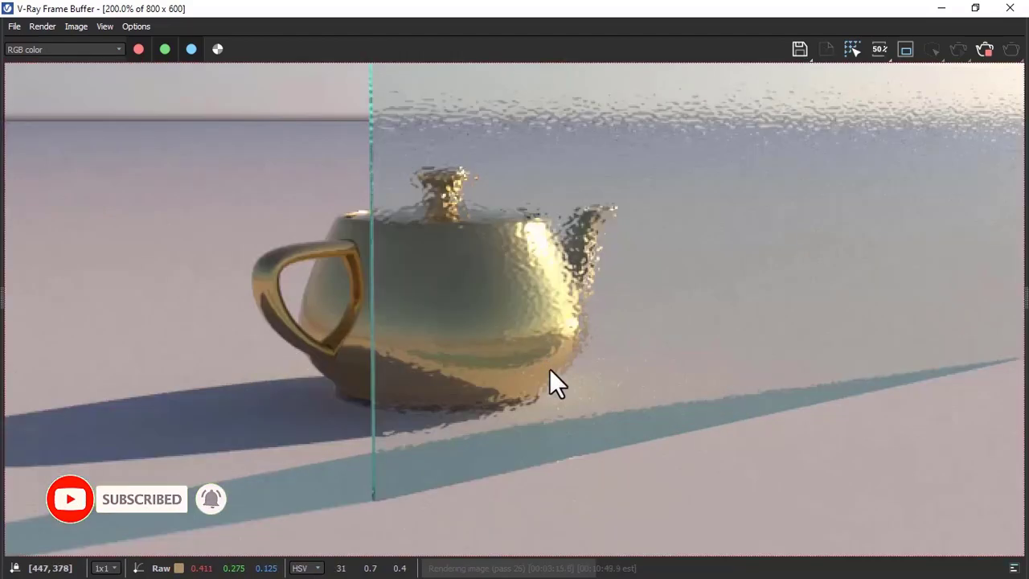
scroll(549, 368, "down", 1)
scroll(548, 361, "up", 1)
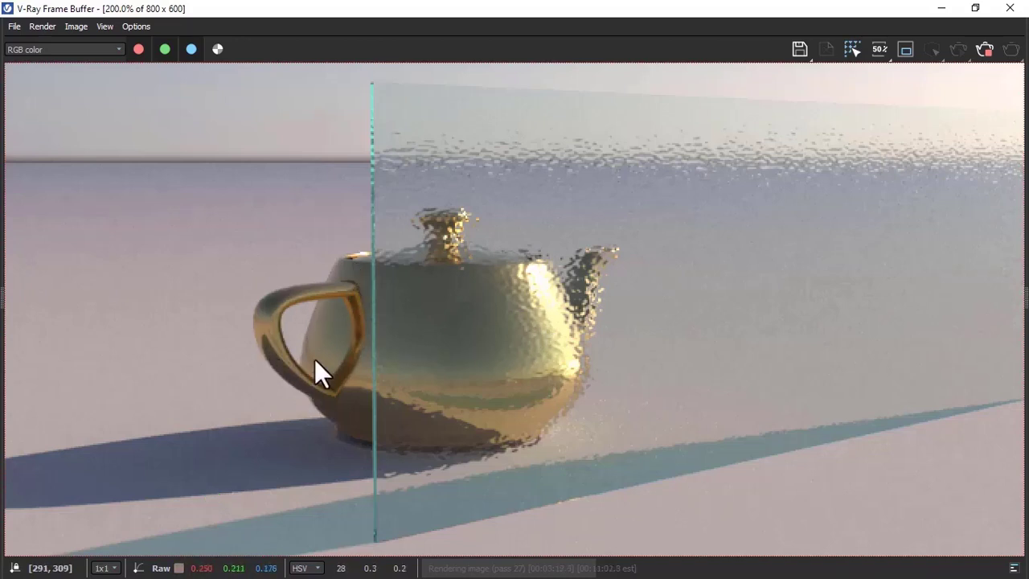
scroll(328, 365, "down", 1)
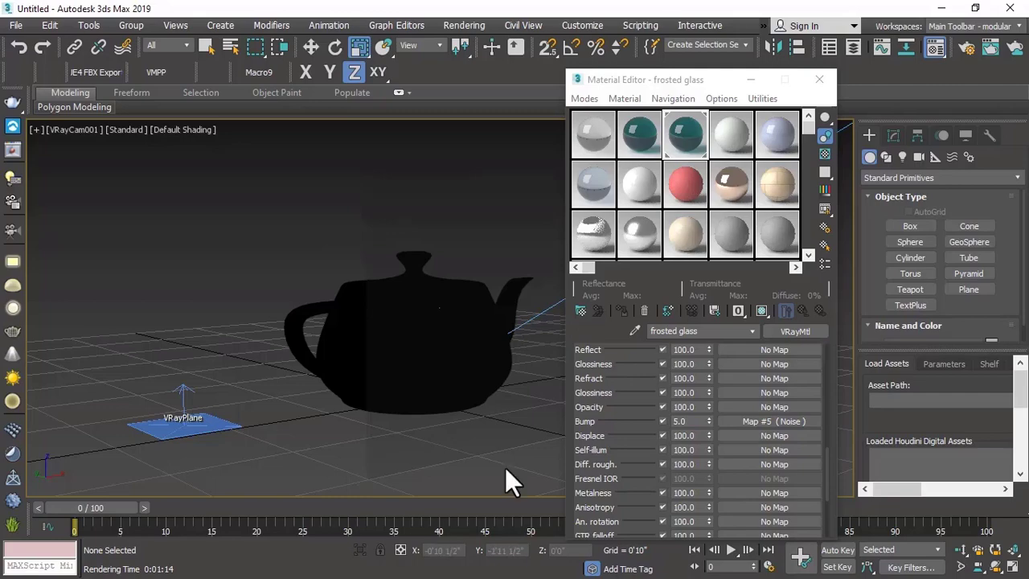
Search Google Images for 'floral black and white' in the web browser
key("super")
left_click(420, 220)
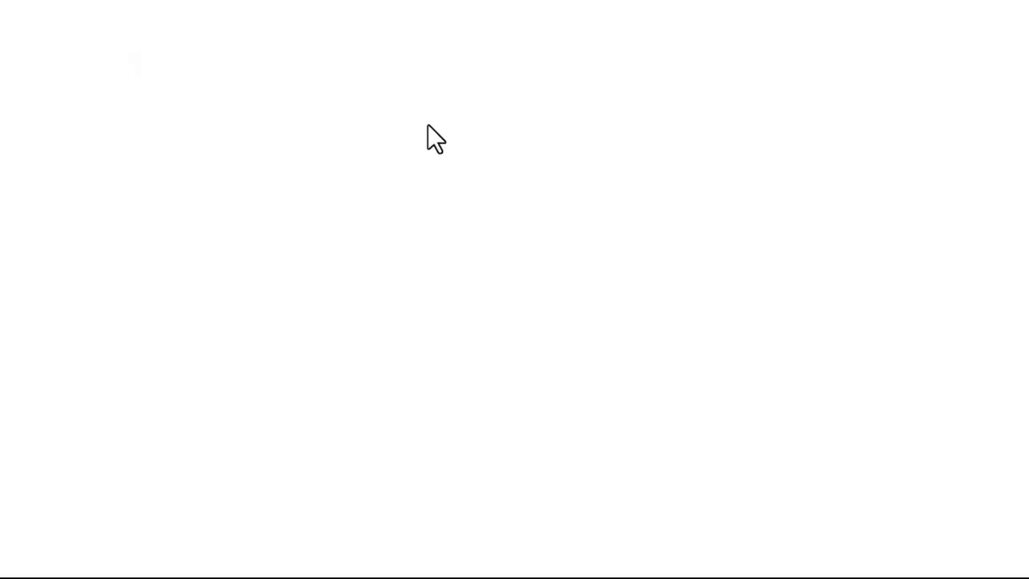
type("floral black and white")
key("Return")
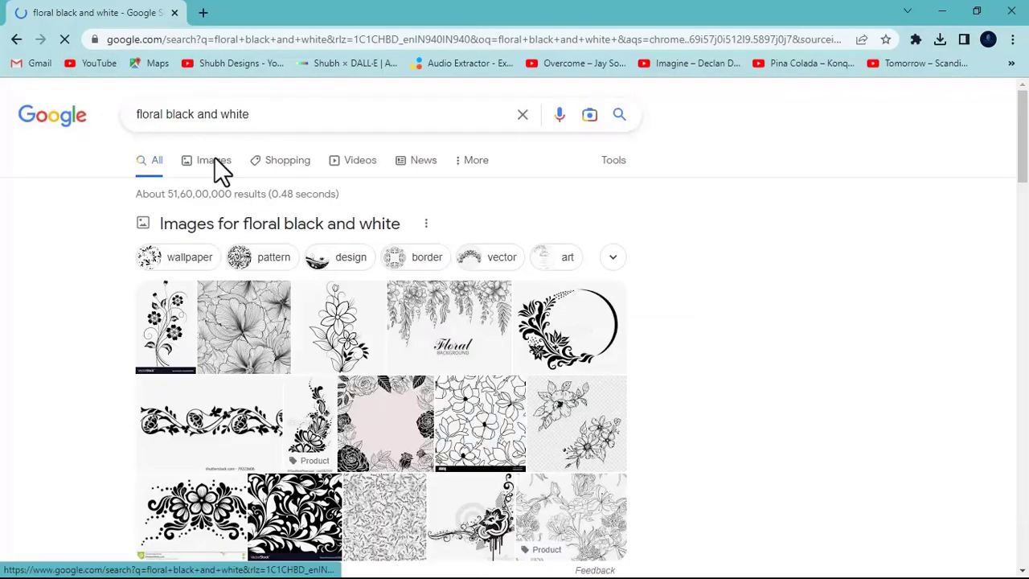
left_click(214, 163)
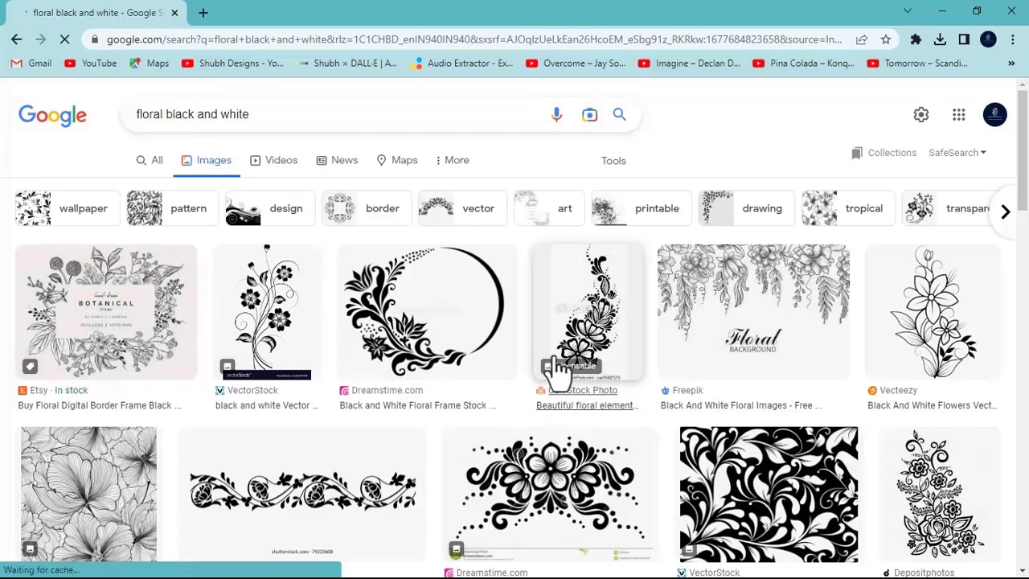
Save a seamless black-and-white floral pattern image to the Downloads folder
scroll(553, 366, "down", 2)
scroll(554, 366, "down", 1)
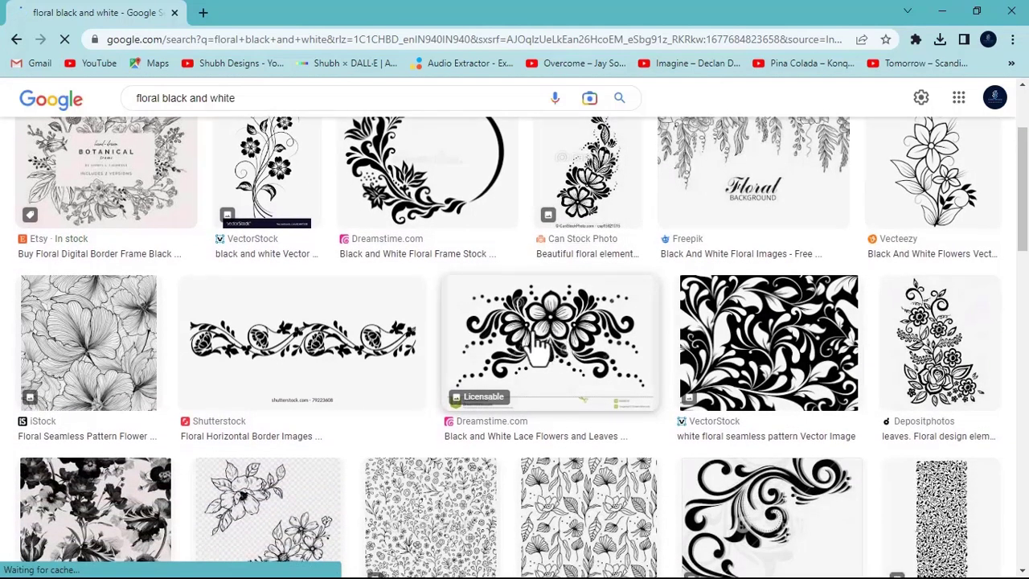
scroll(558, 341, "down", 2)
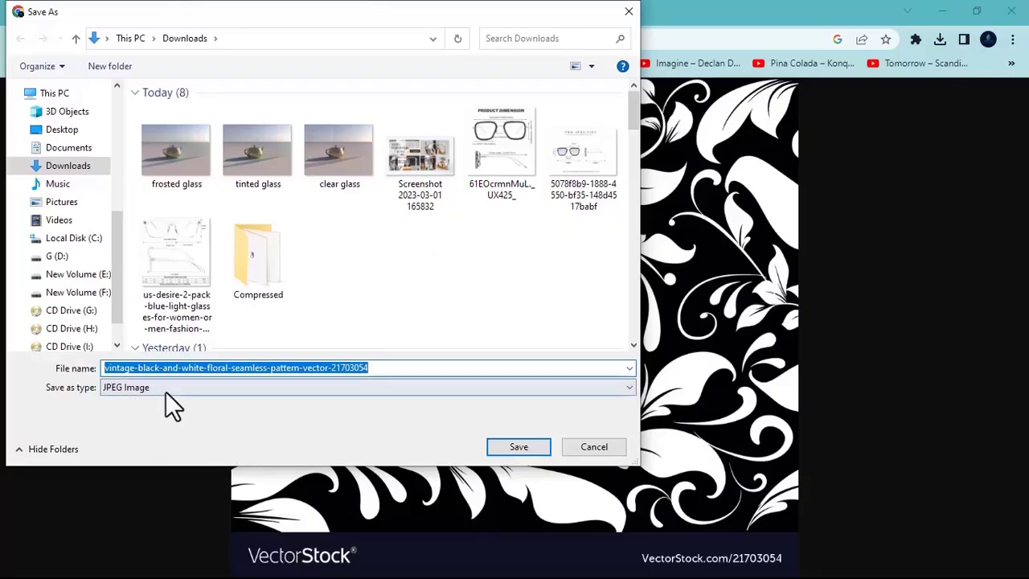
left_click(522, 448)
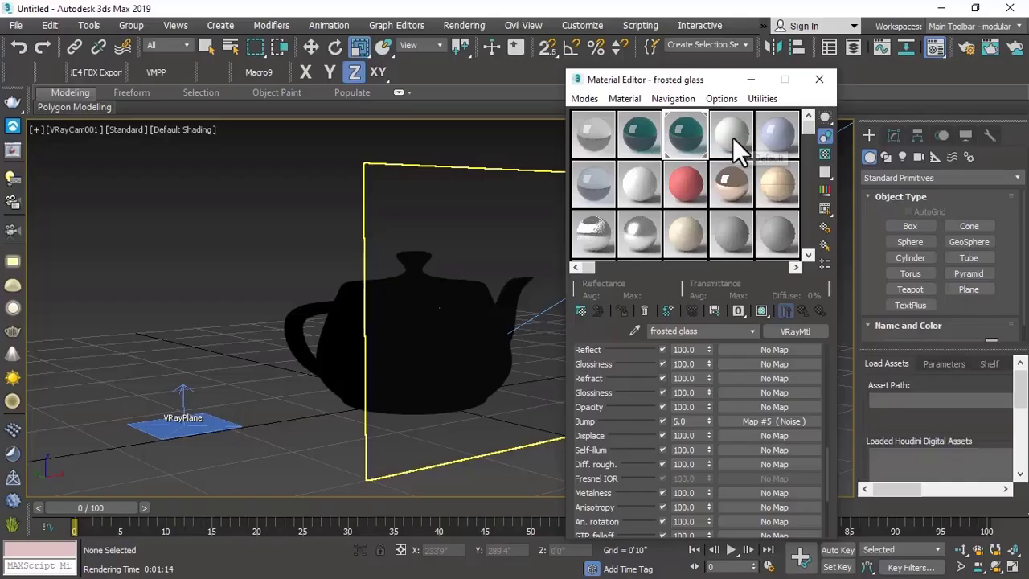
left_click(732, 136)
Copy the glass material into the fourth sample slot
left_click(589, 138)
left_click_drag(589, 138, 660, 128)
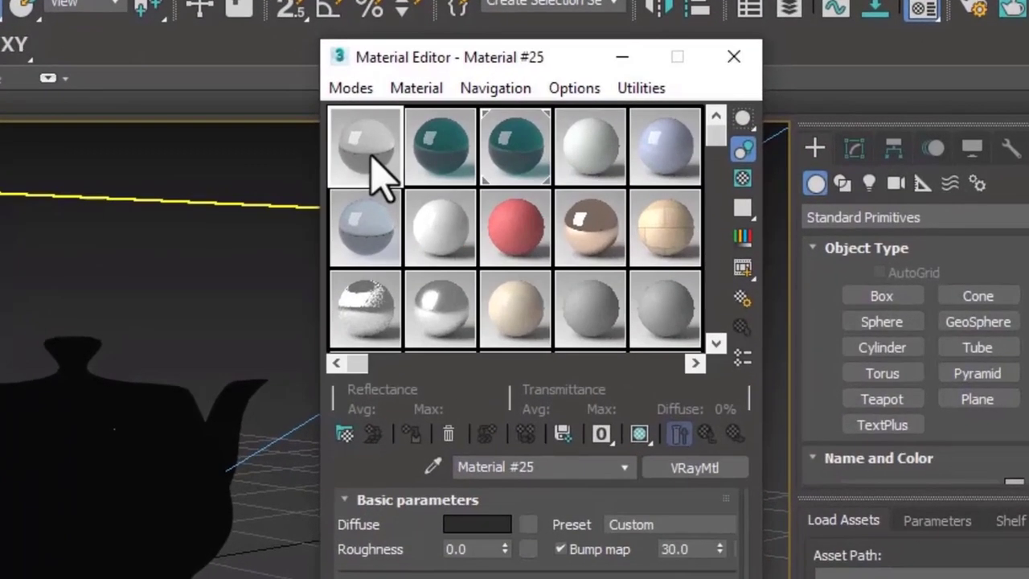
left_click_drag(486, 138, 583, 145)
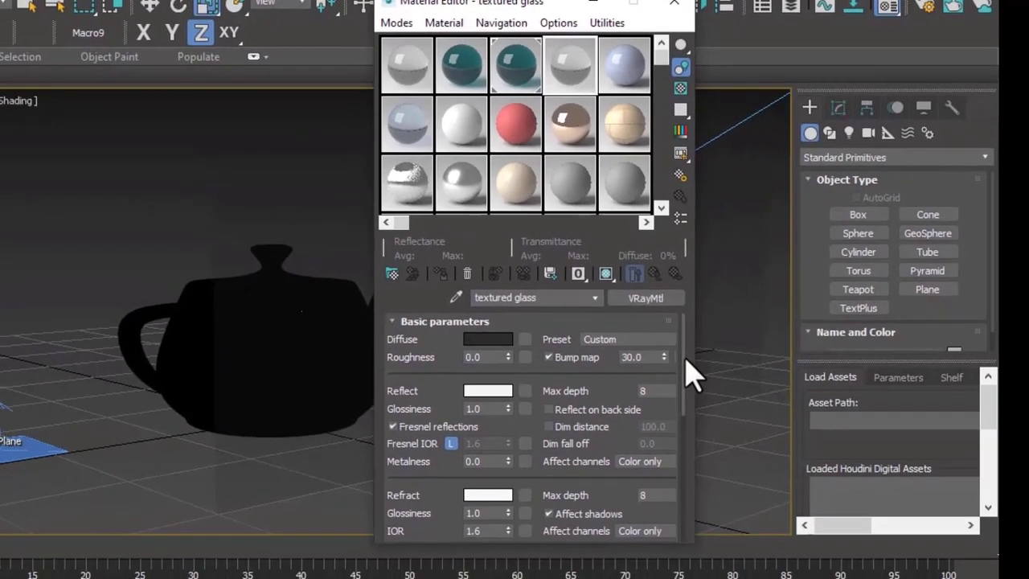
scroll(374, 476, "down", 10)
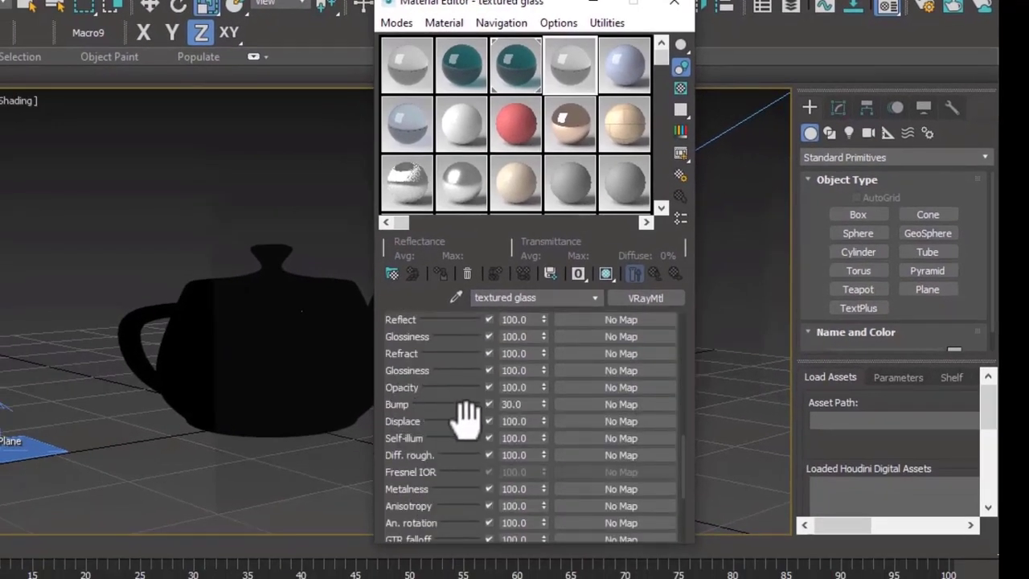
Load the downloaded floral image as a Bitmap bump, with Use Real-World Scale off for 1.0 tiling
left_click(593, 416)
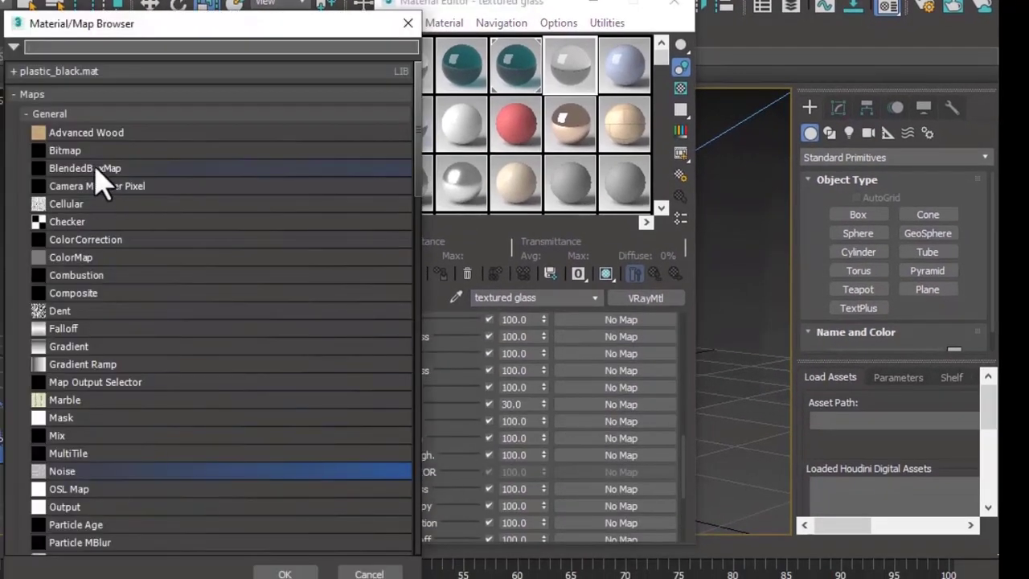
double_click(65, 153)
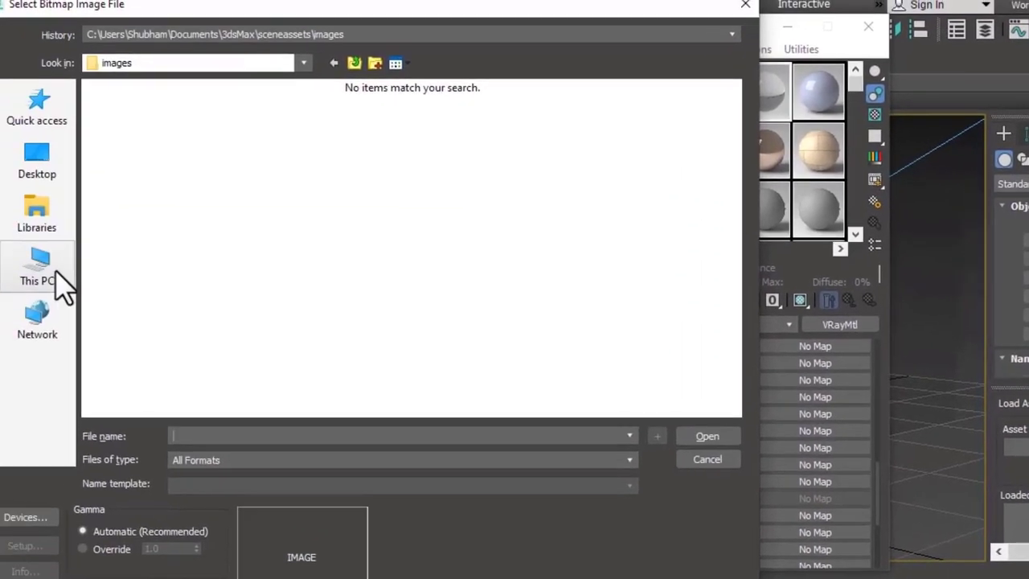
left_click(56, 278)
double_click(179, 196)
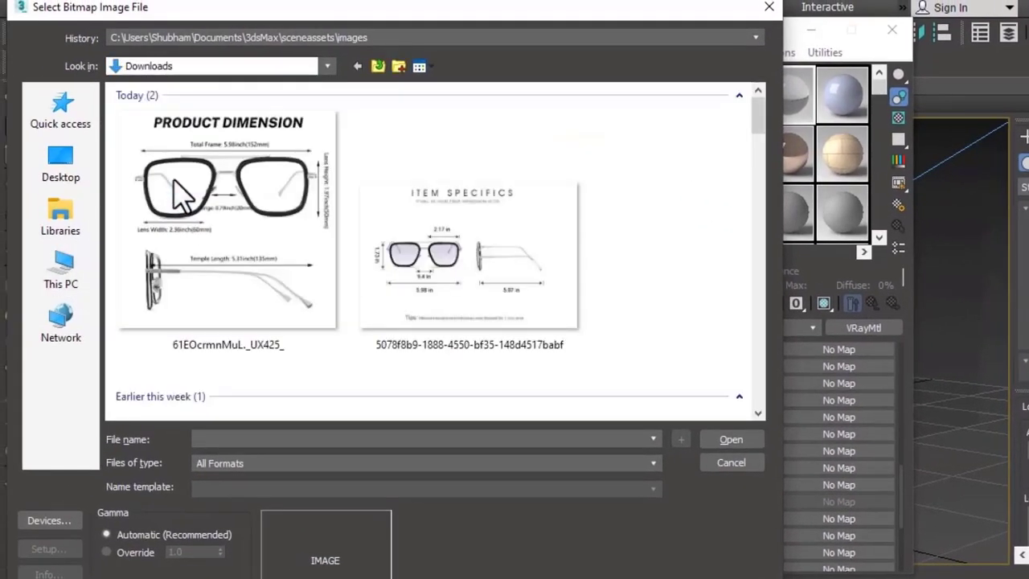
double_click(227, 232)
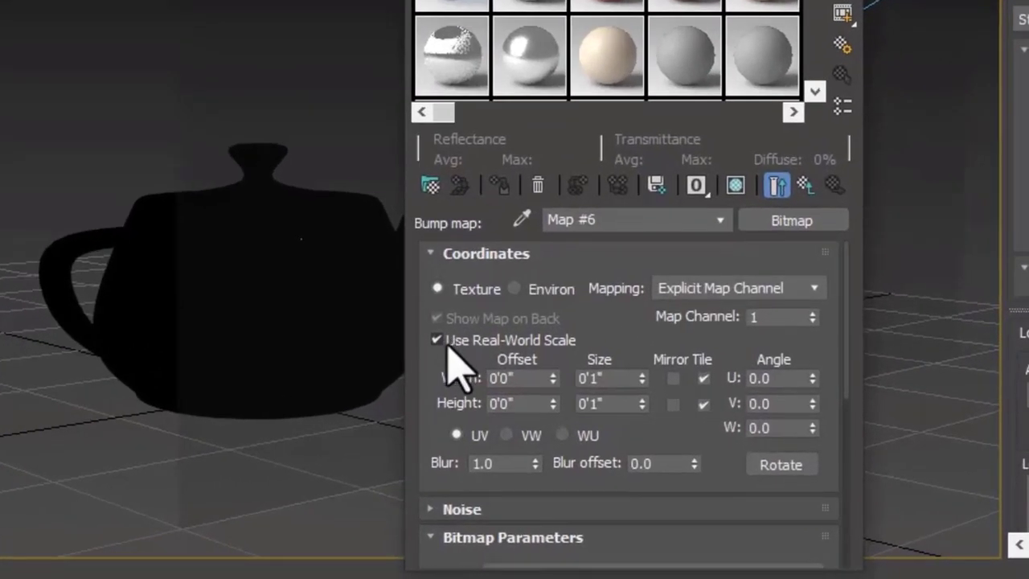
left_click(539, 380)
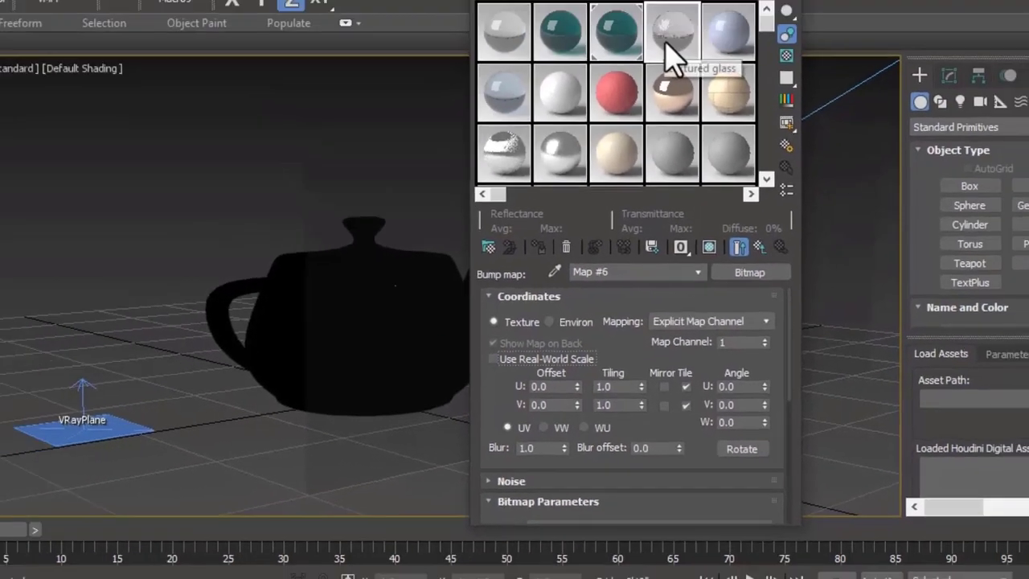
double_click(685, 0)
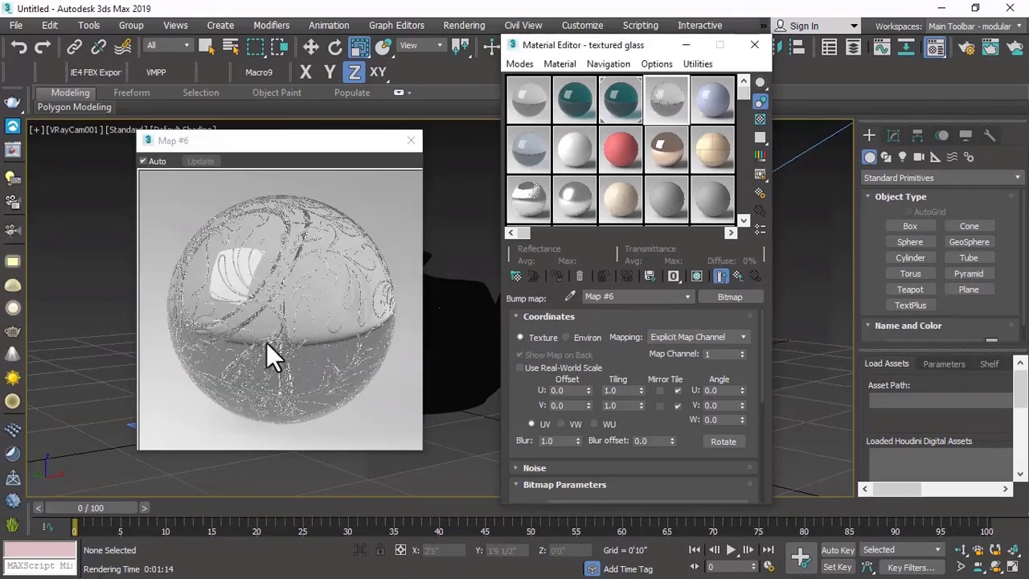
Add a UVW Map modifier to the glass pane with Real-World Map Size turned off
key("m")
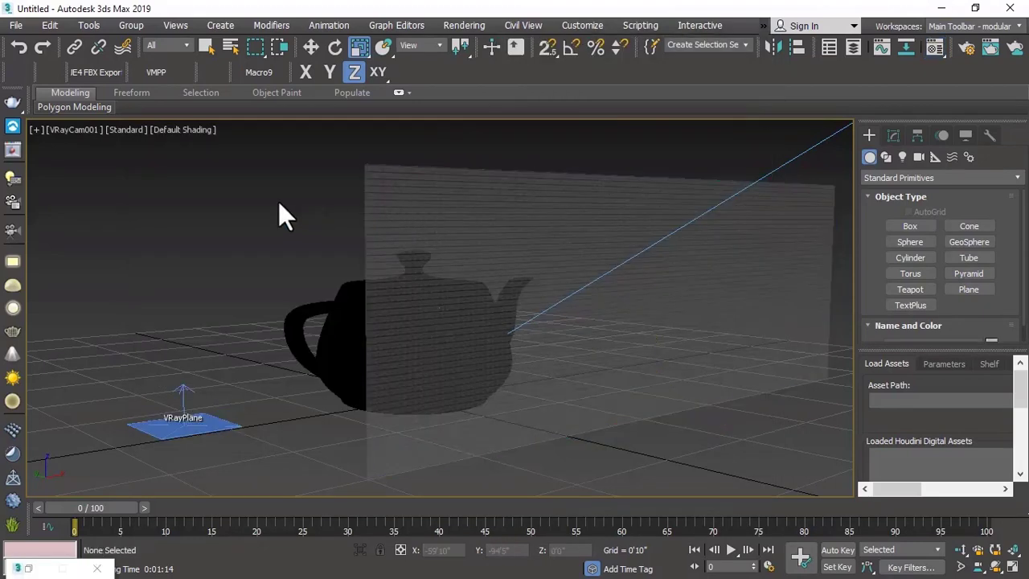
key("p")
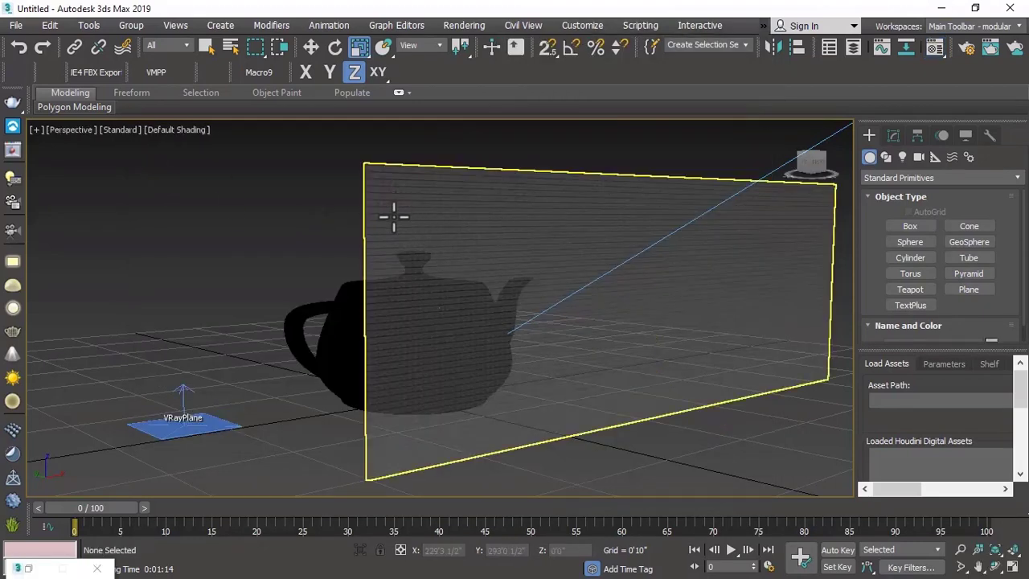
scroll(393, 212, "up", 3)
scroll(376, 207, "up", 8)
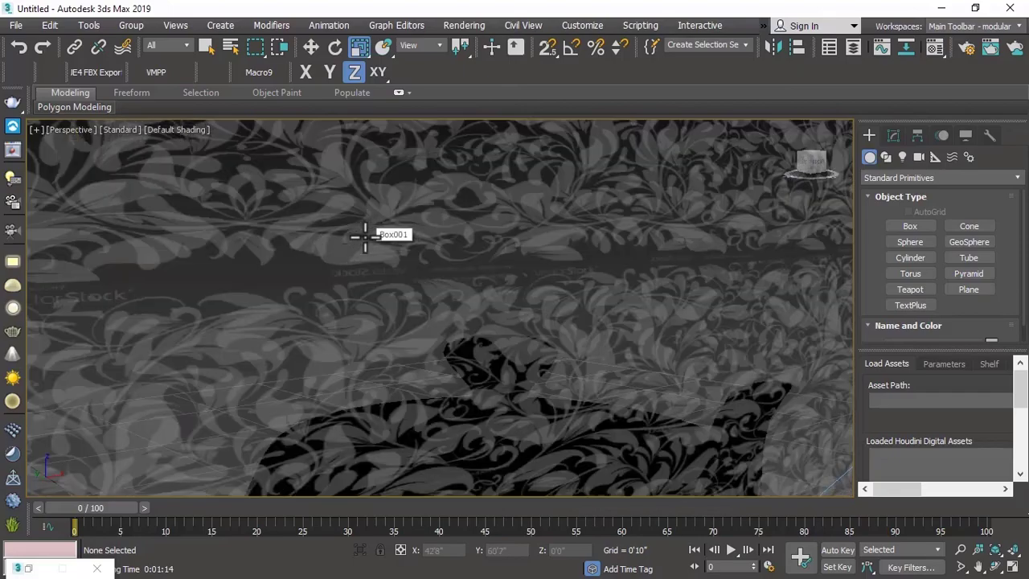
scroll(348, 255, "down", 10)
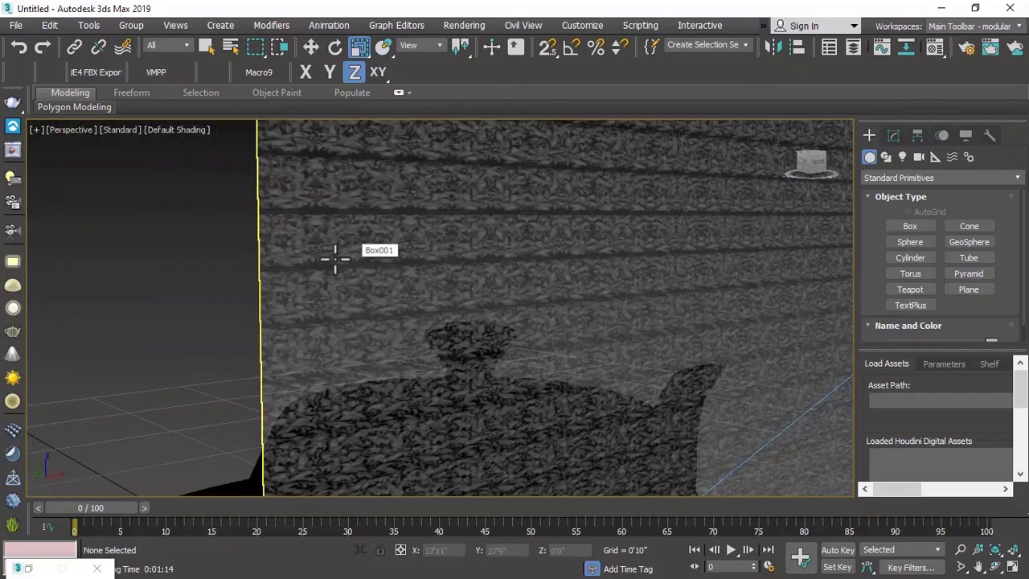
left_click(394, 241)
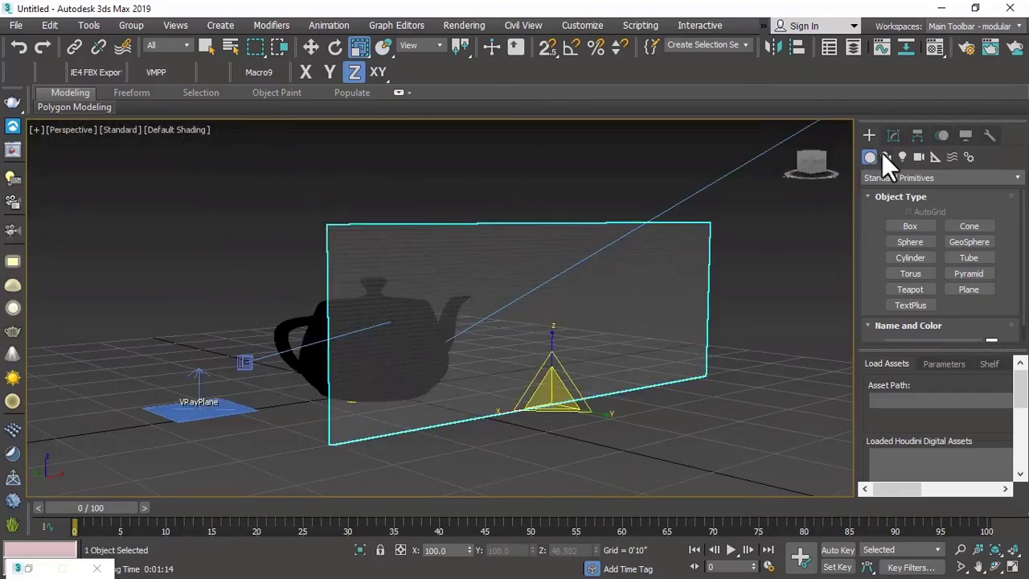
left_click(893, 136)
left_click(968, 181)
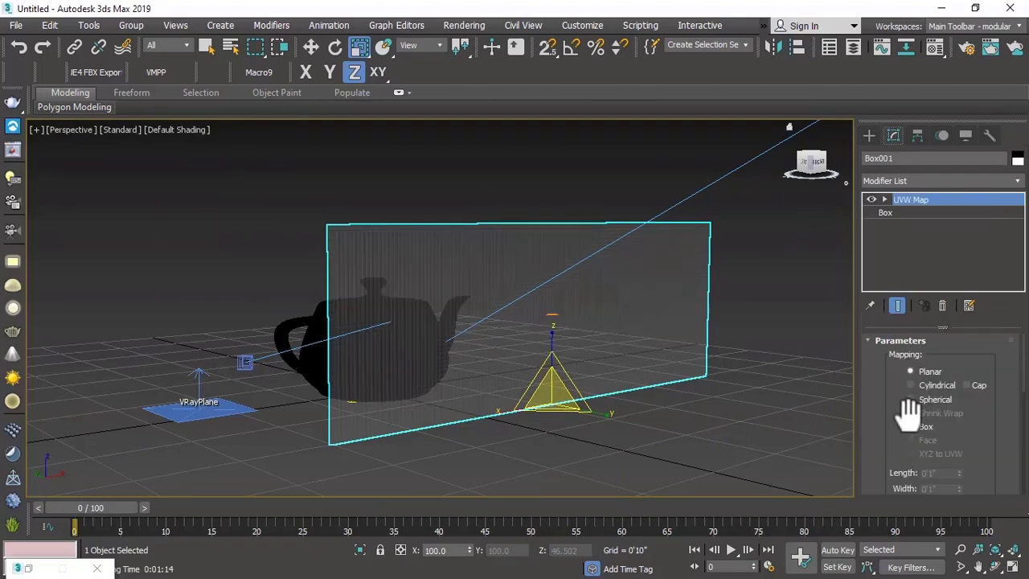
scroll(884, 408, "down", 5)
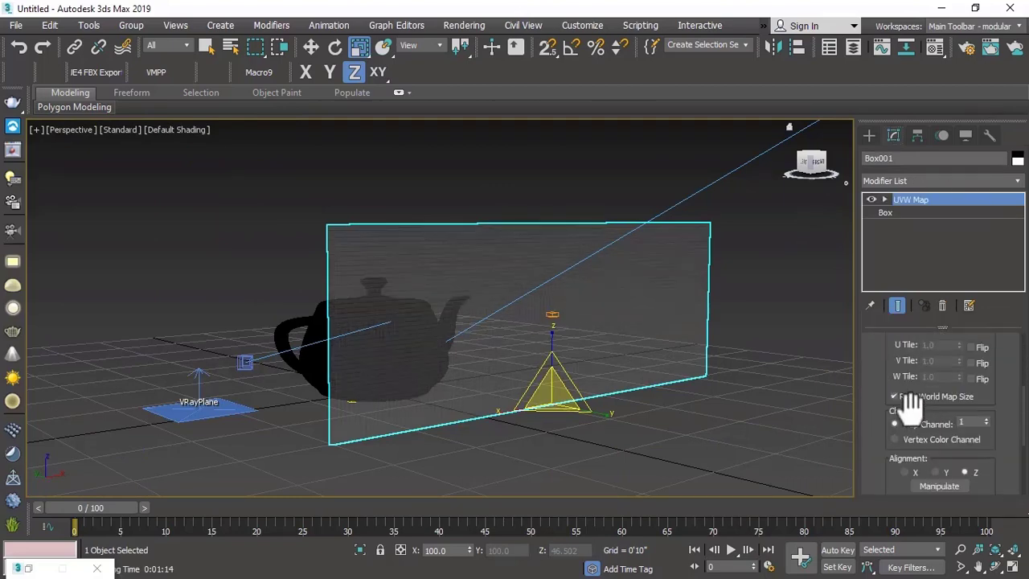
left_click(913, 395)
Scale the UVW Map gizmo along Z so the floral pattern fills the pane, then render
scroll(542, 441, "up", 3)
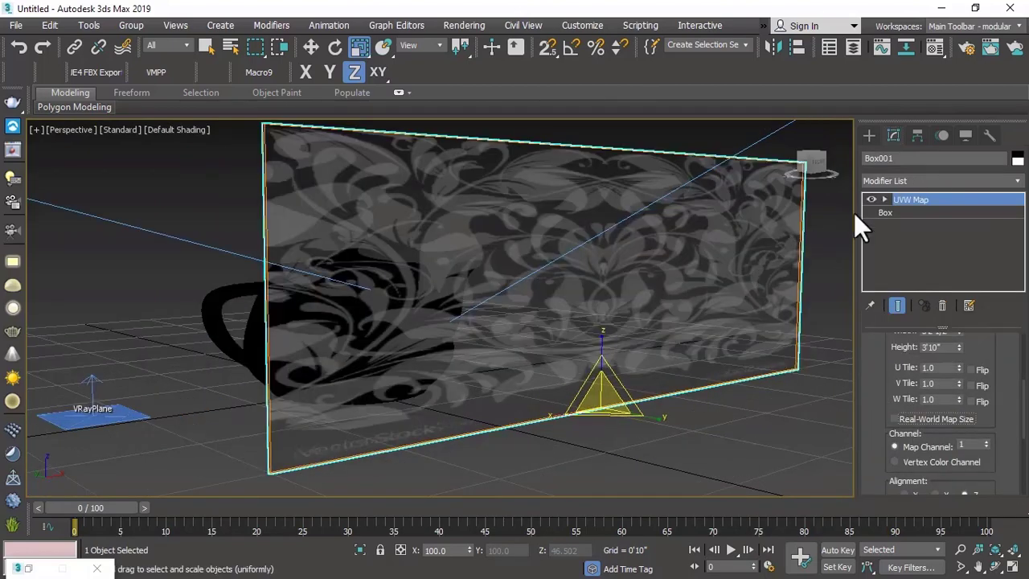
left_click(915, 213)
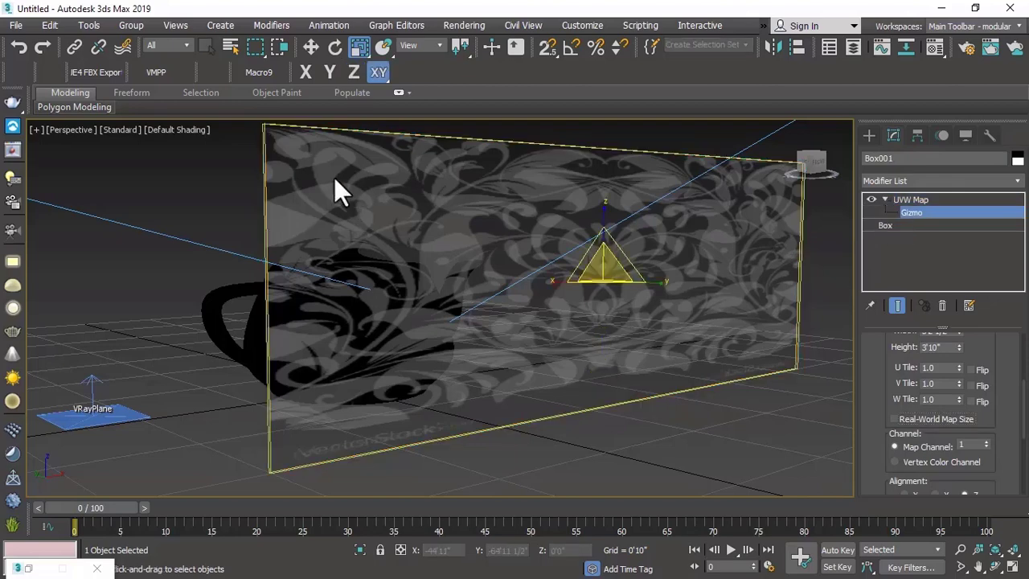
left_click_drag(602, 189, 600, 174)
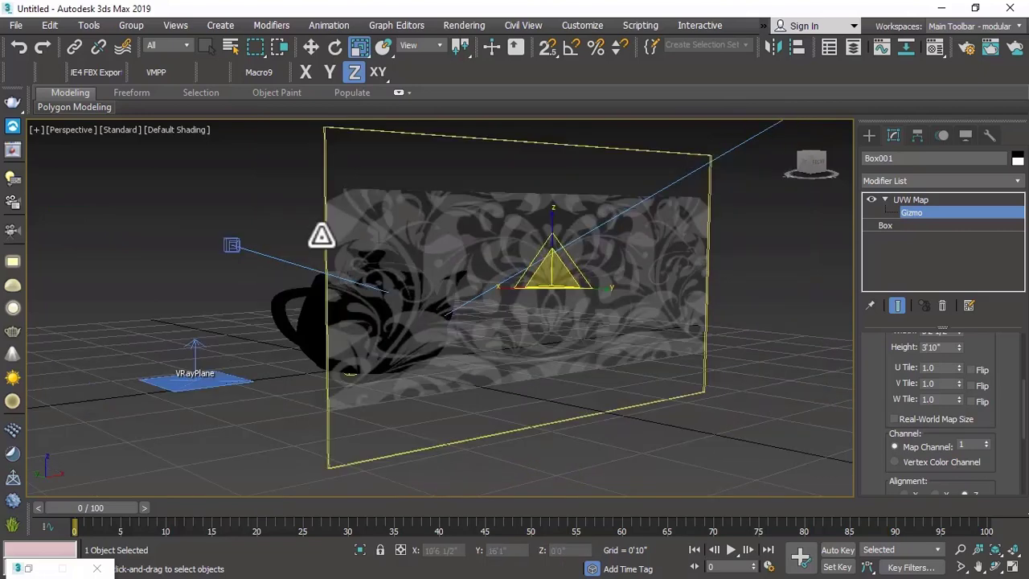
left_click(475, 27)
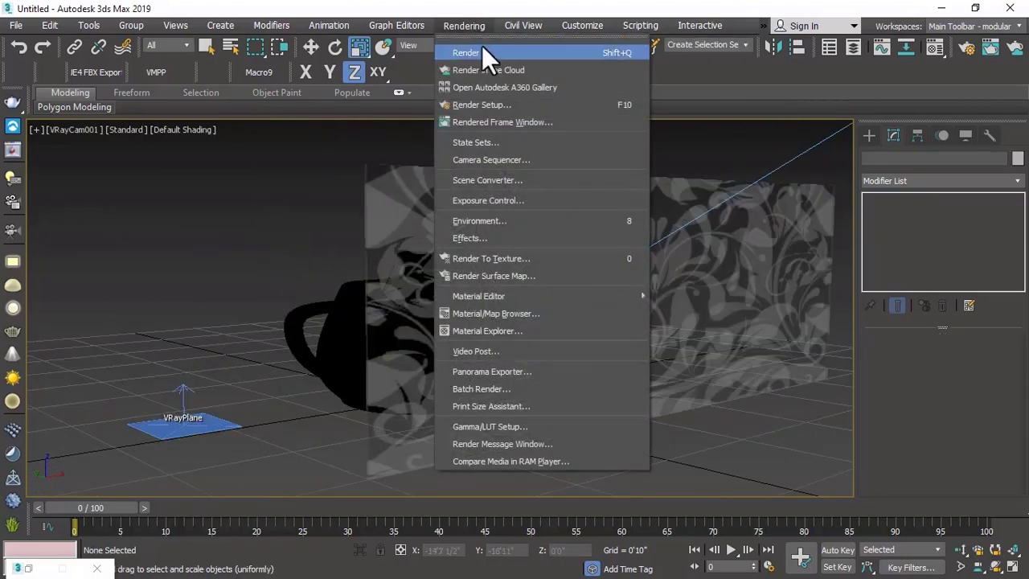
left_click(483, 52)
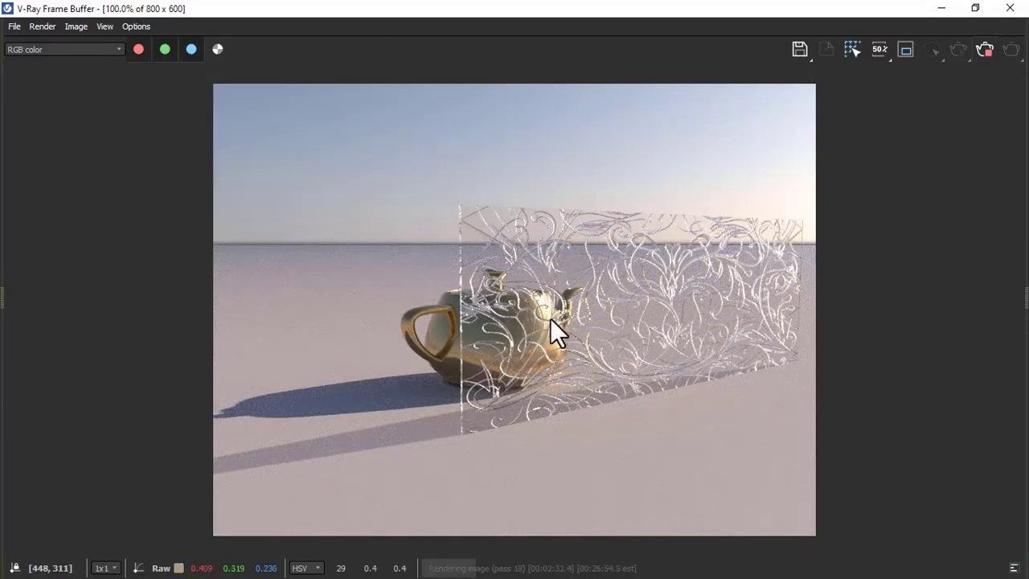
Zoom in and out of the V-Ray Frame Buffer to inspect the floral-etched glass pane
scroll(550, 319, "up", 2)
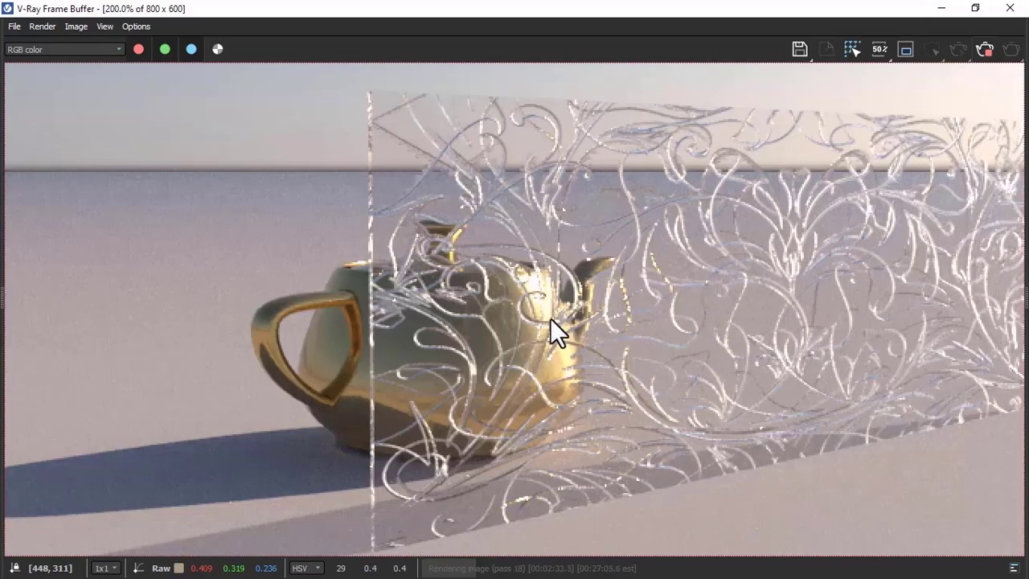
scroll(550, 318, "down", 1)
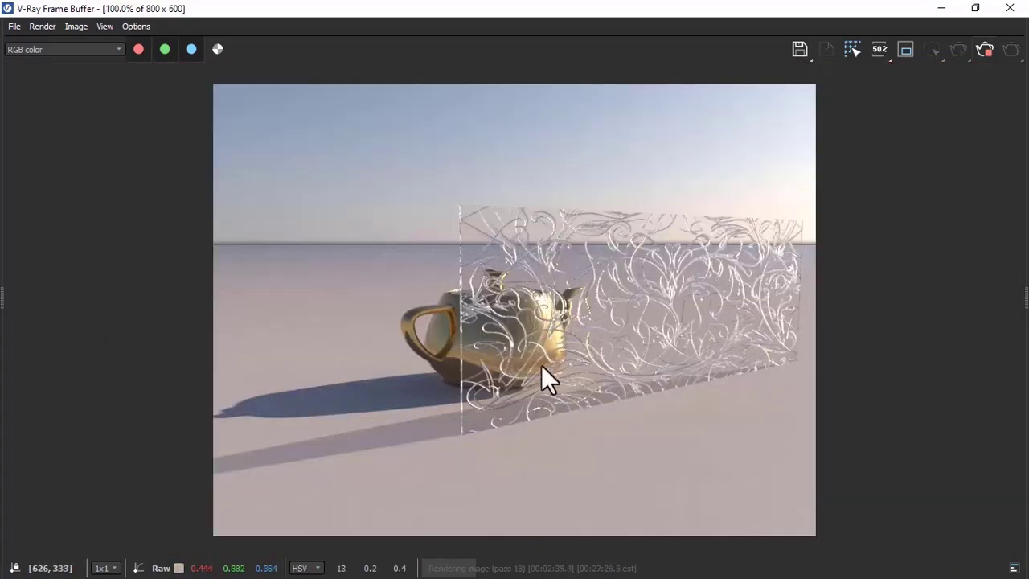
scroll(534, 289, "up", 2)
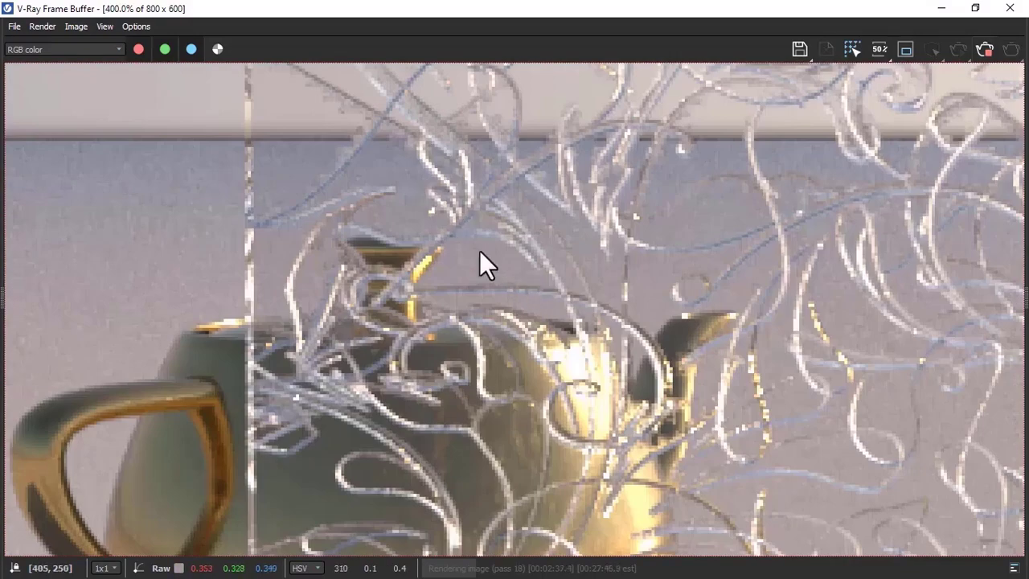
scroll(479, 250, "down", 2)
scroll(601, 321, "up", 2)
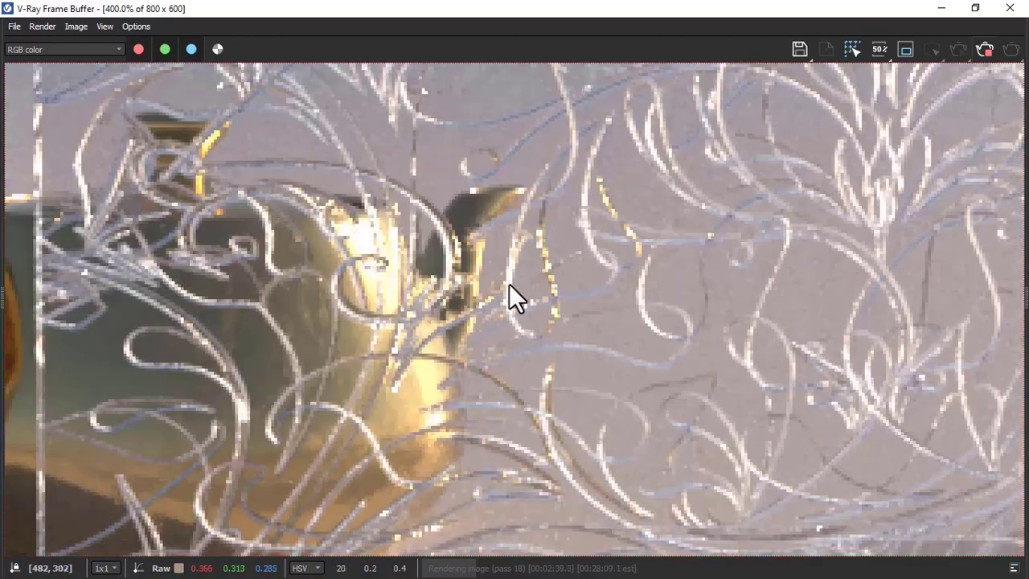
scroll(509, 283, "down", 3)
scroll(553, 287, "up", 1)
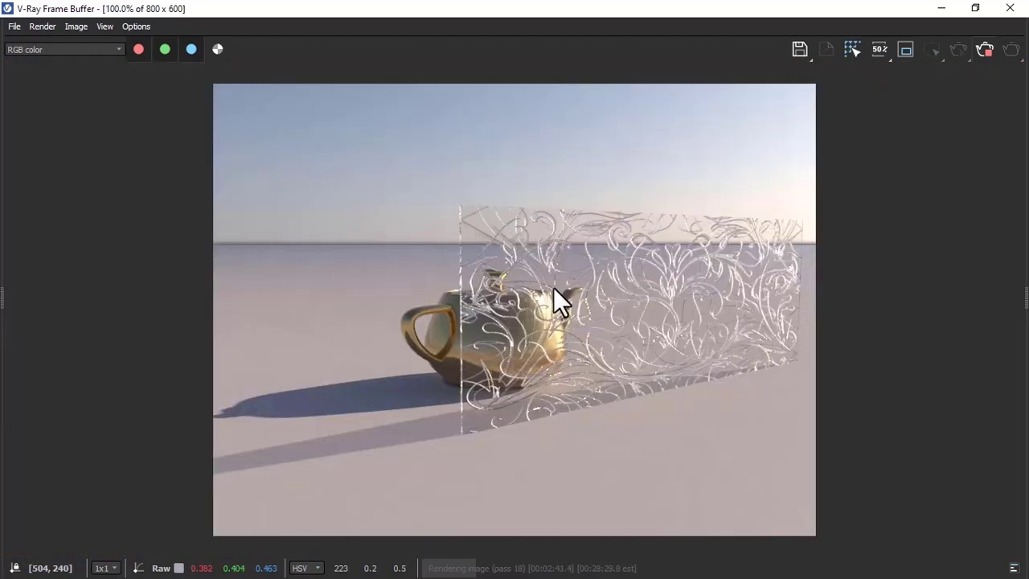